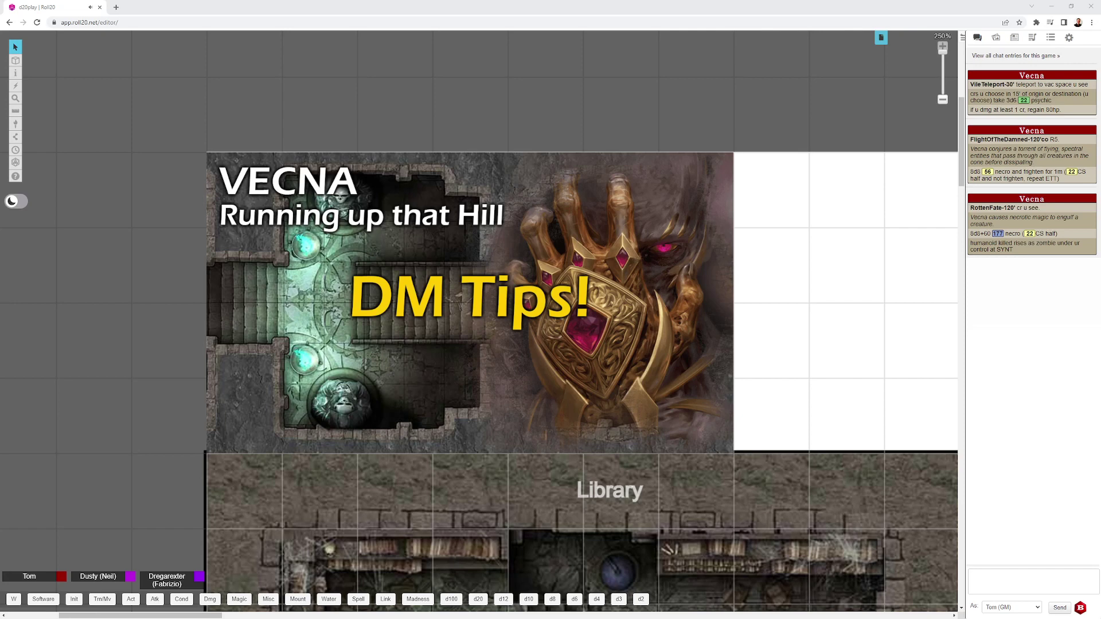
Step: Show the Jukebox and adjust the playback volume of the Defiled Temple track
{"action": "left_click", "coordinate": [1014, 38]}
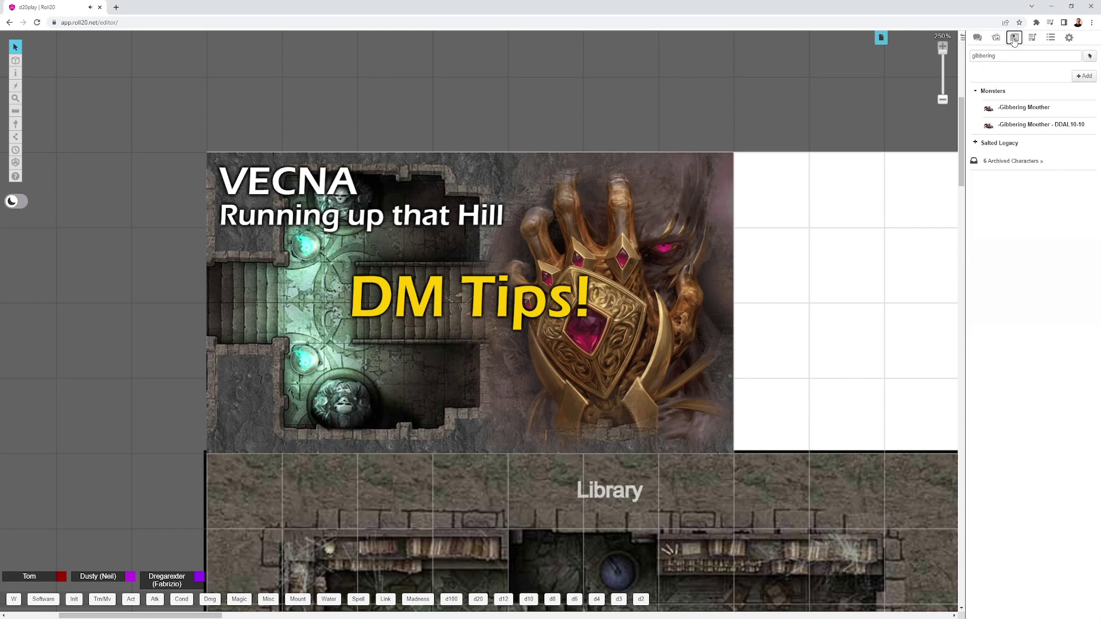
{"action": "left_click", "coordinate": [1032, 37]}
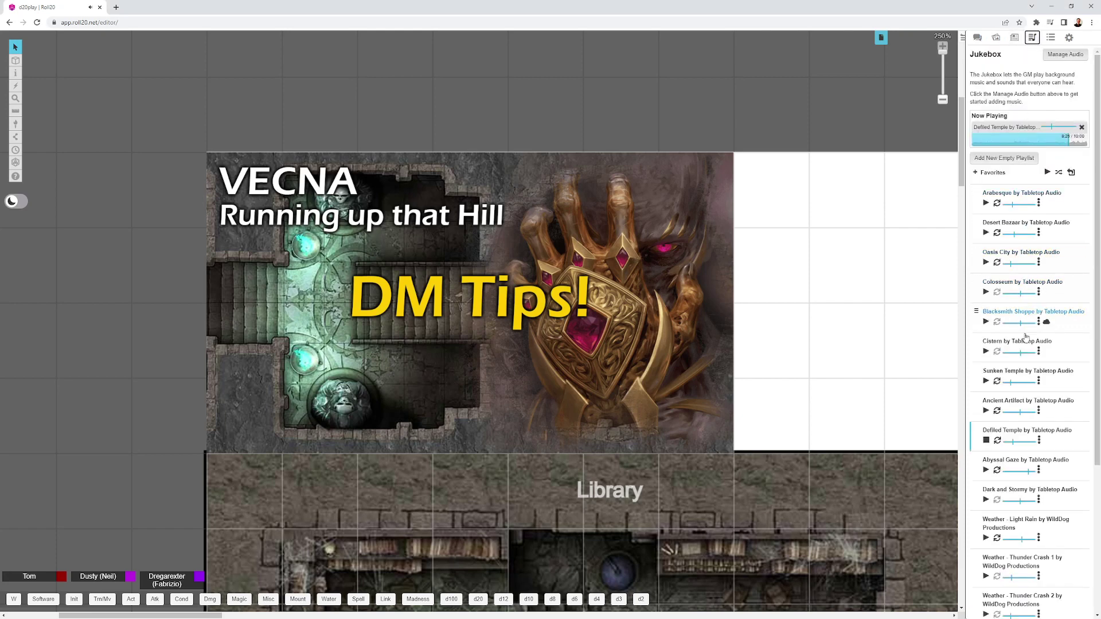
{"action": "left_click", "coordinate": [1026, 442]}
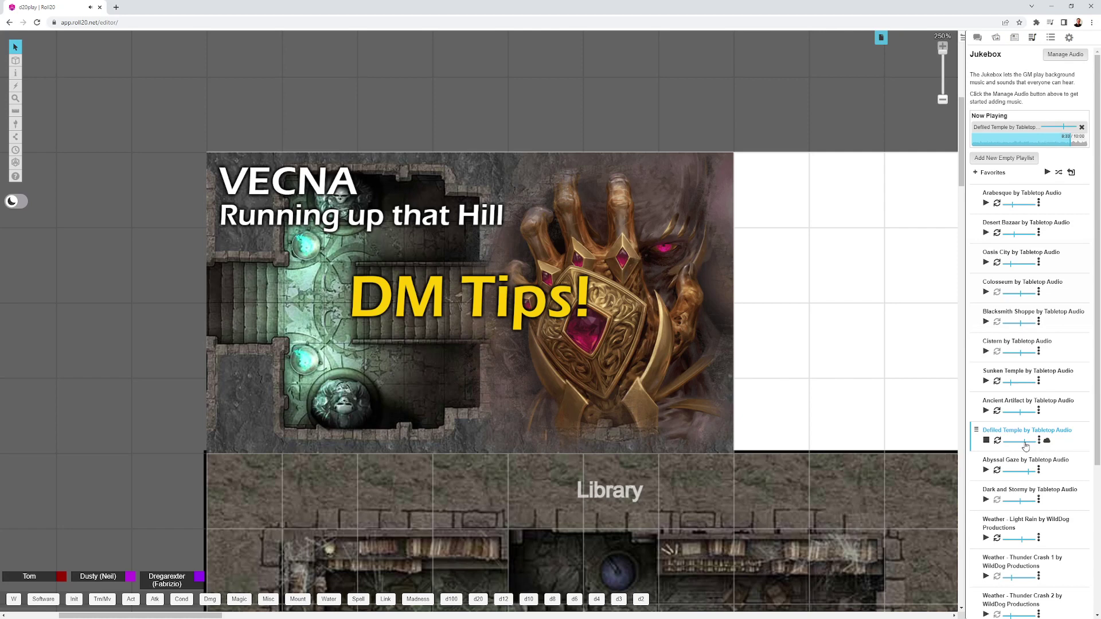
{"action": "left_click_drag", "start_coordinate": [1025, 442], "coordinate": [1013, 444]}
Step: Expose the full original dungeon map over the whole area and restore the arranged layout with its covered rooms and tokens
{"action": "scroll", "coordinate": [613, 320], "scroll_direction": "down", "scroll_amount": 4}
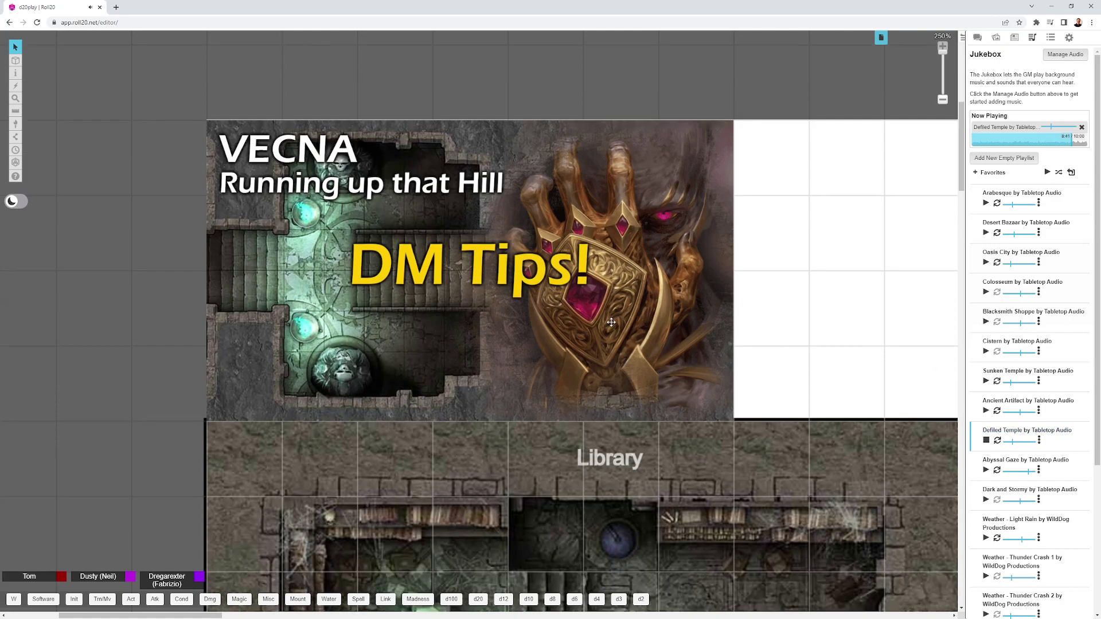
{"action": "scroll", "coordinate": [610, 323], "scroll_direction": "down", "scroll_amount": 15}
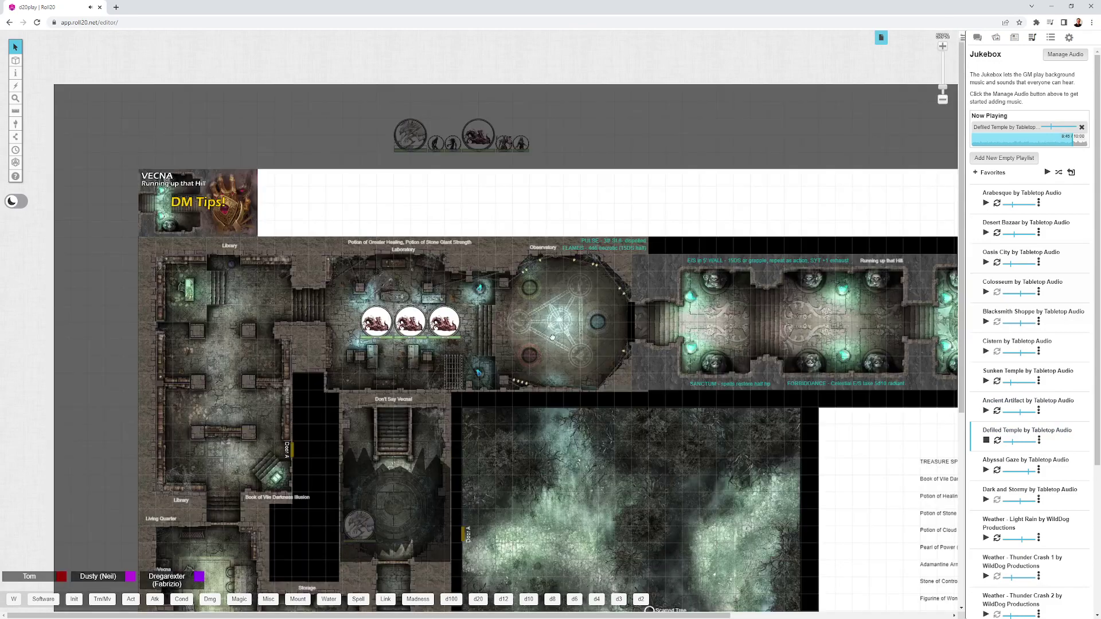
{"action": "scroll", "coordinate": [584, 321], "scroll_direction": "down", "scroll_amount": 5}
{"action": "scroll", "coordinate": [597, 270], "scroll_direction": "down", "scroll_amount": 1}
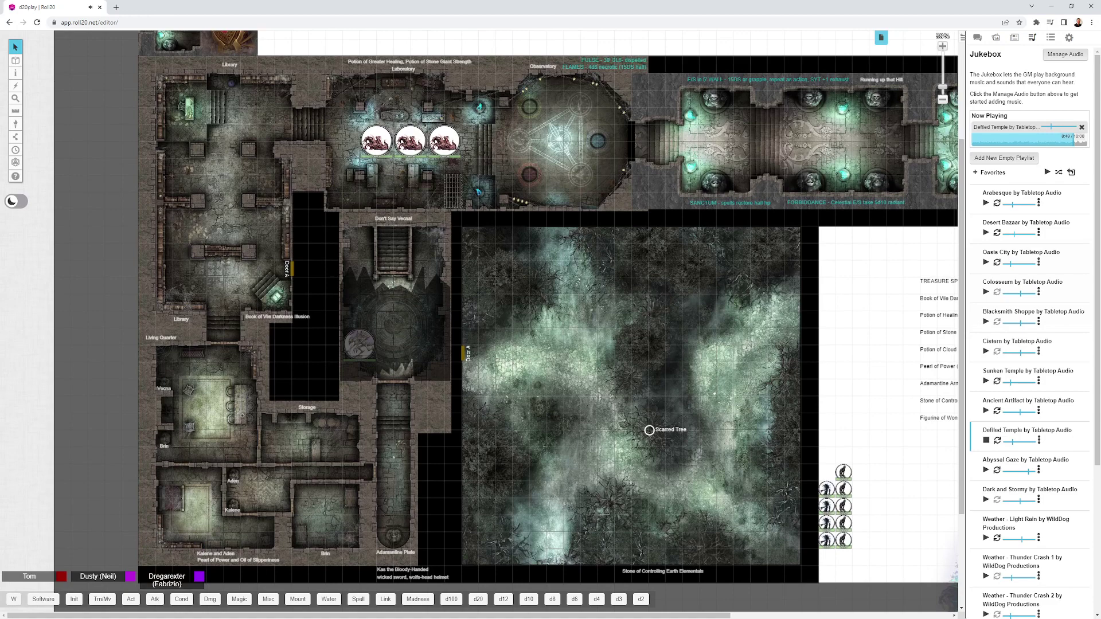
{"action": "key", "text": "ctrl+z"}
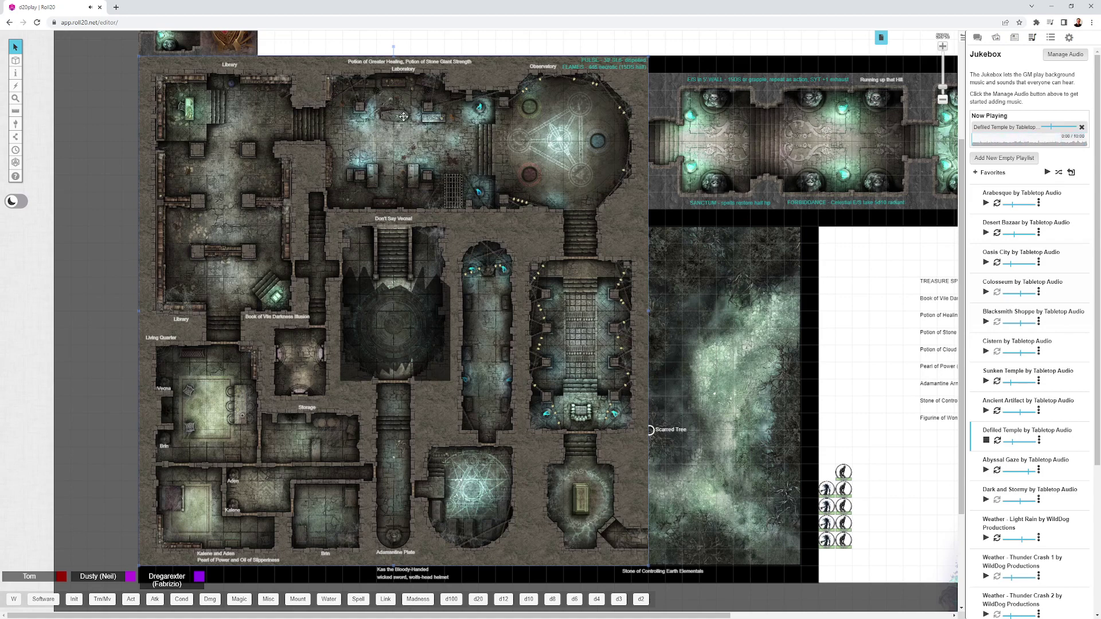
{"action": "right_click", "coordinate": [489, 165]}
{"action": "left_click", "coordinate": [513, 143]}
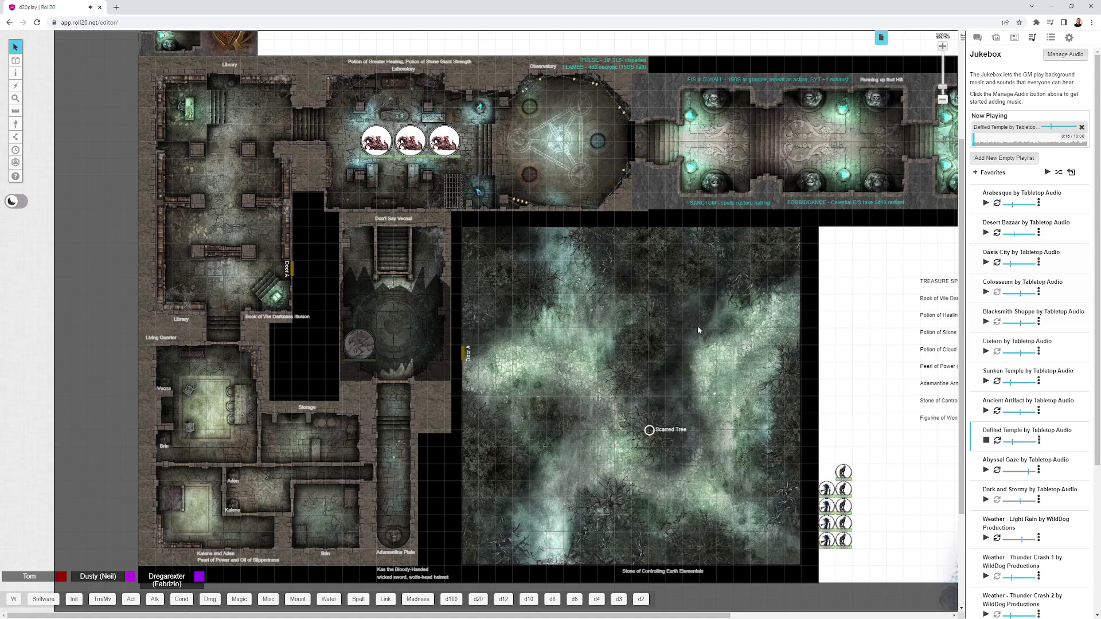
Step: Survey the Scarred Tree forest, the Treasure Split list and the Running up that Hill corridor leading to the Well of Bones
{"action": "left_click", "coordinate": [628, 376], "text": "shift"}
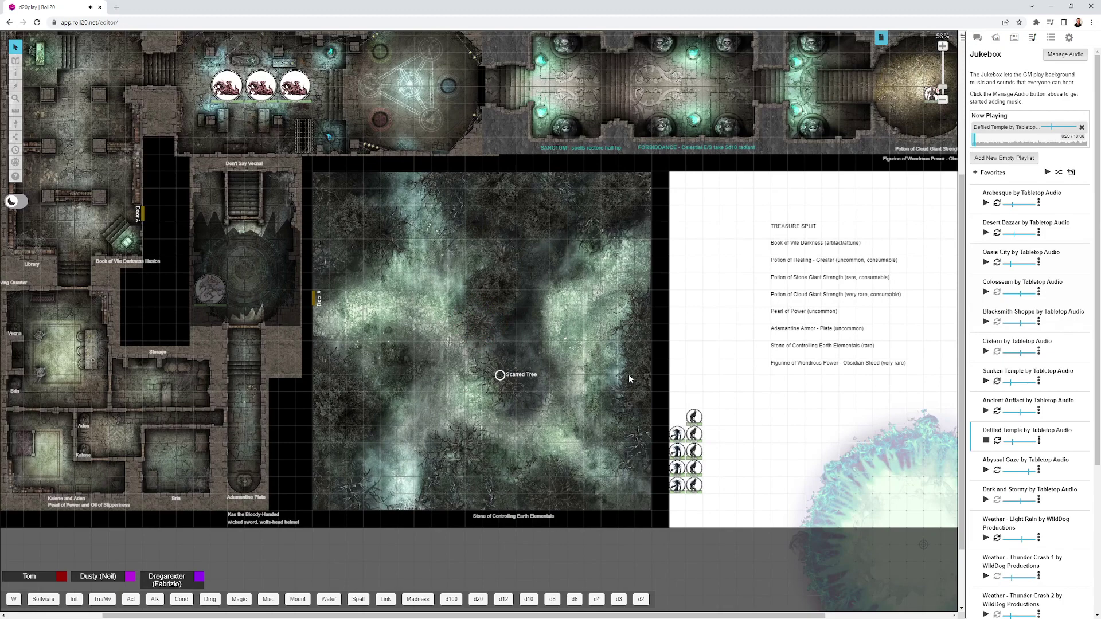
{"action": "scroll", "coordinate": [649, 356], "scroll_direction": "up", "scroll_amount": 3}
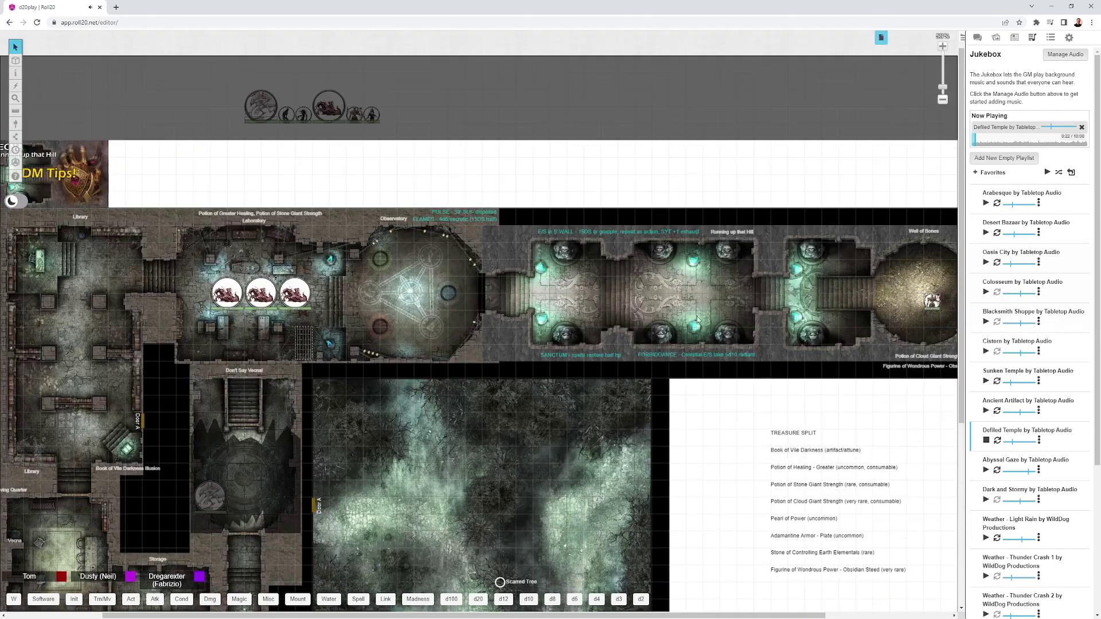
{"action": "scroll", "coordinate": [710, 287], "scroll_direction": "right", "scroll_amount": 3}
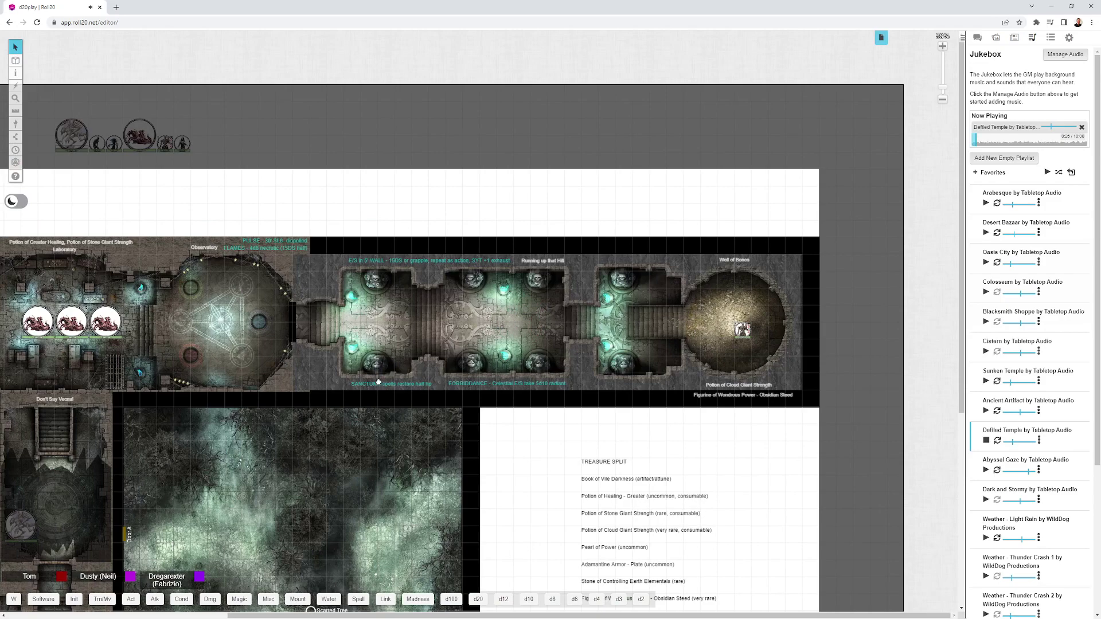
{"action": "scroll", "coordinate": [511, 317], "scroll_direction": "down", "scroll_amount": 5}
{"action": "scroll", "coordinate": [511, 318], "scroll_direction": "left", "scroll_amount": 5}
{"action": "scroll", "coordinate": [472, 285], "scroll_direction": "up", "scroll_amount": 2}
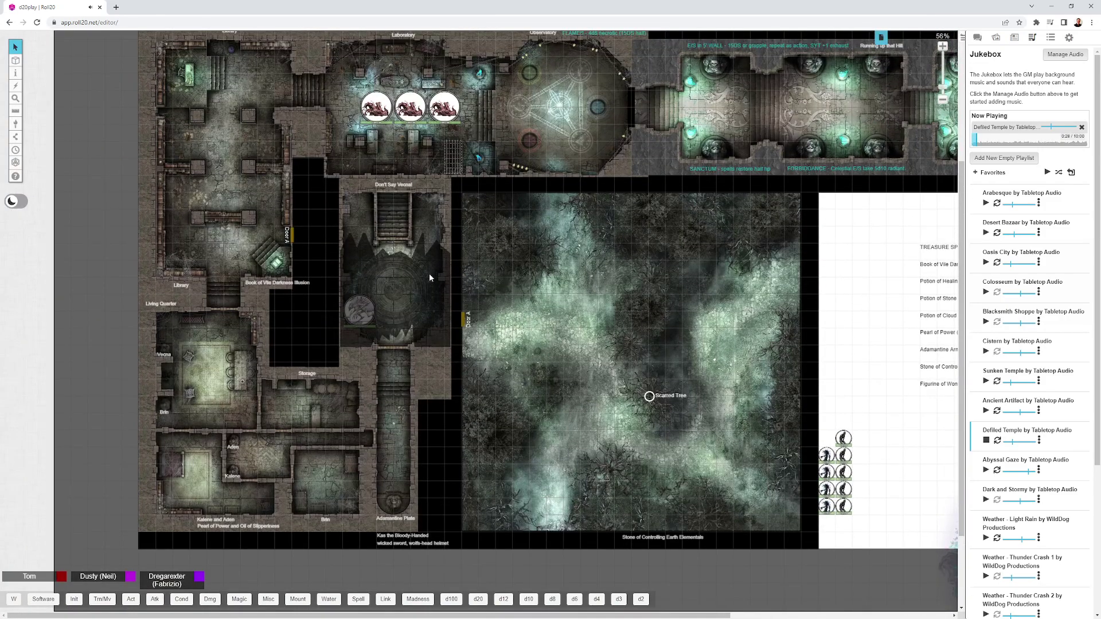
Step: Examine the "Don't Say Vecna!" room up close, focusing on its title and the staircase below it
{"action": "scroll", "coordinate": [429, 273], "scroll_direction": "up", "scroll_amount": 3}
{"action": "scroll", "coordinate": [401, 277], "scroll_direction": "up", "scroll_amount": 2}
{"action": "scroll", "coordinate": [458, 279], "scroll_direction": "left", "scroll_amount": 4}
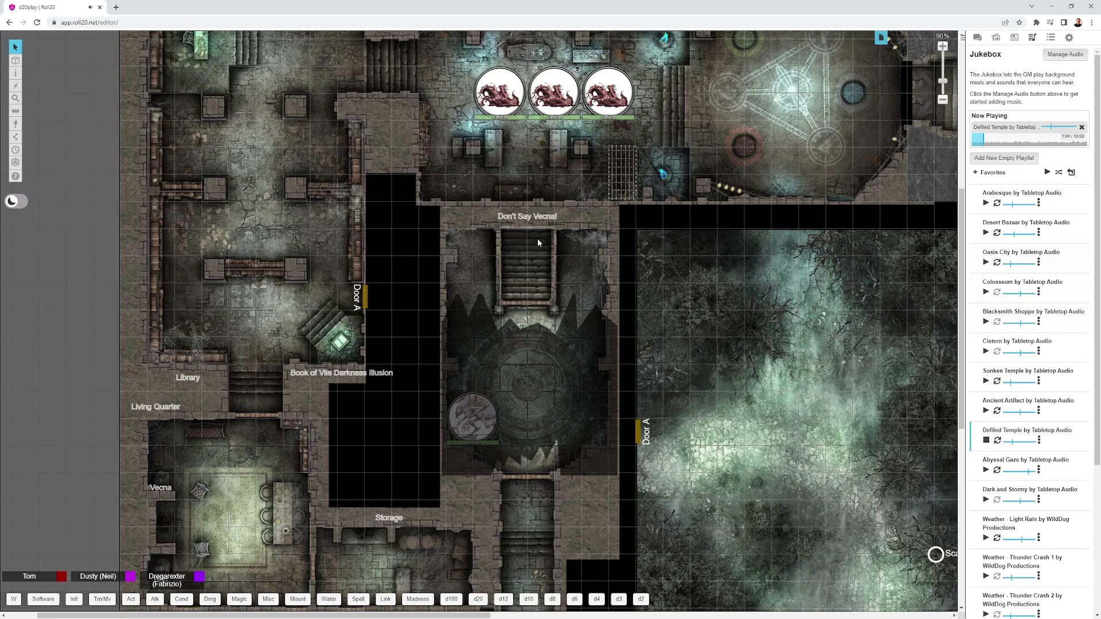
{"action": "left_click", "coordinate": [524, 222]}
{"action": "scroll", "coordinate": [477, 321], "scroll_direction": "up", "scroll_amount": 5}
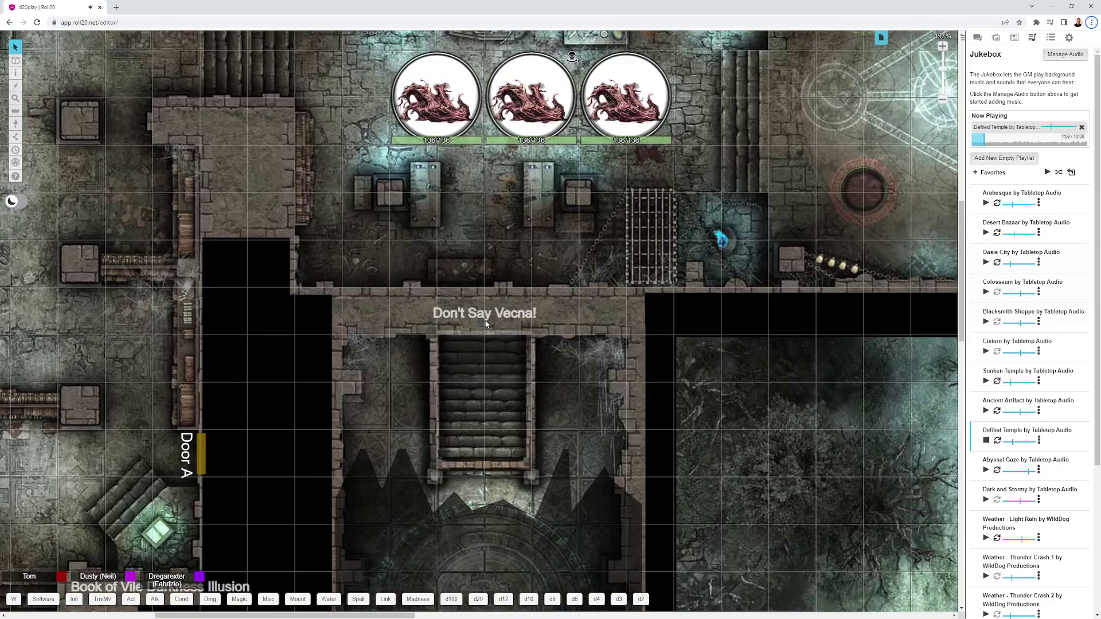
{"action": "left_click", "coordinate": [486, 324]}
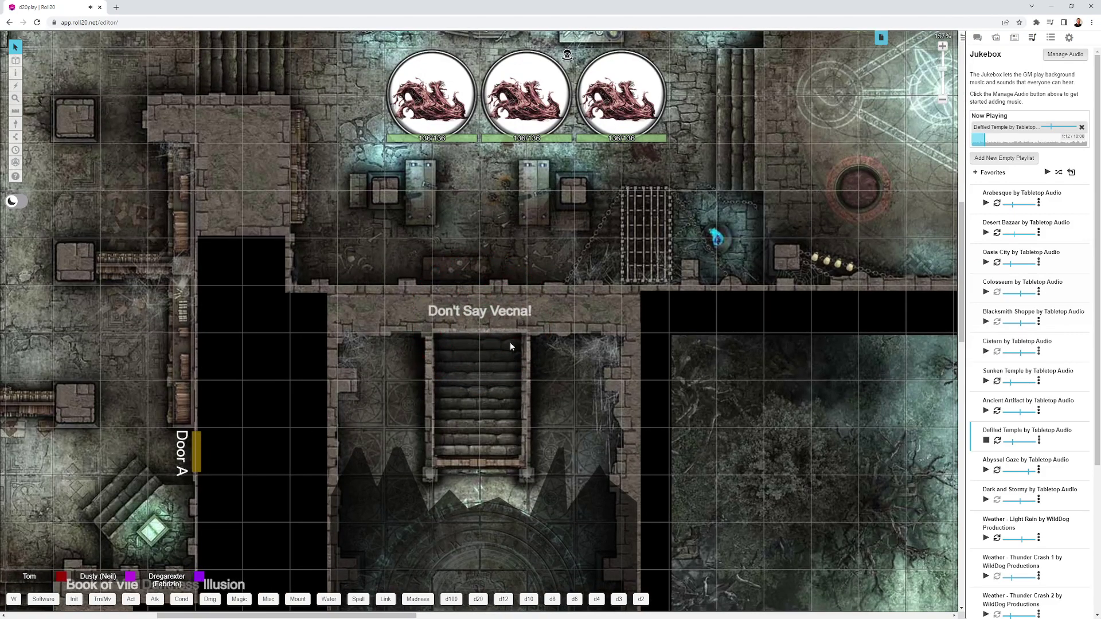
Step: Ping the staircase and the south doorway of the "Don't Say Vecna!" room to point out its entrances
{"action": "scroll", "coordinate": [510, 346], "scroll_direction": "down", "scroll_amount": 5}
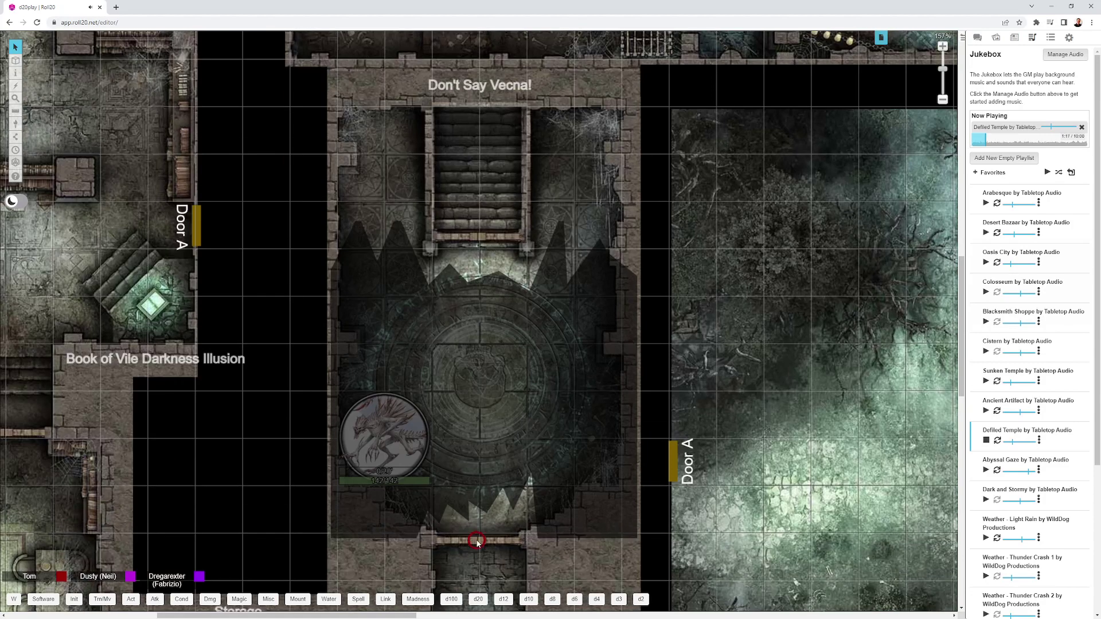
{"action": "scroll", "coordinate": [436, 253], "scroll_direction": "up", "scroll_amount": 4}
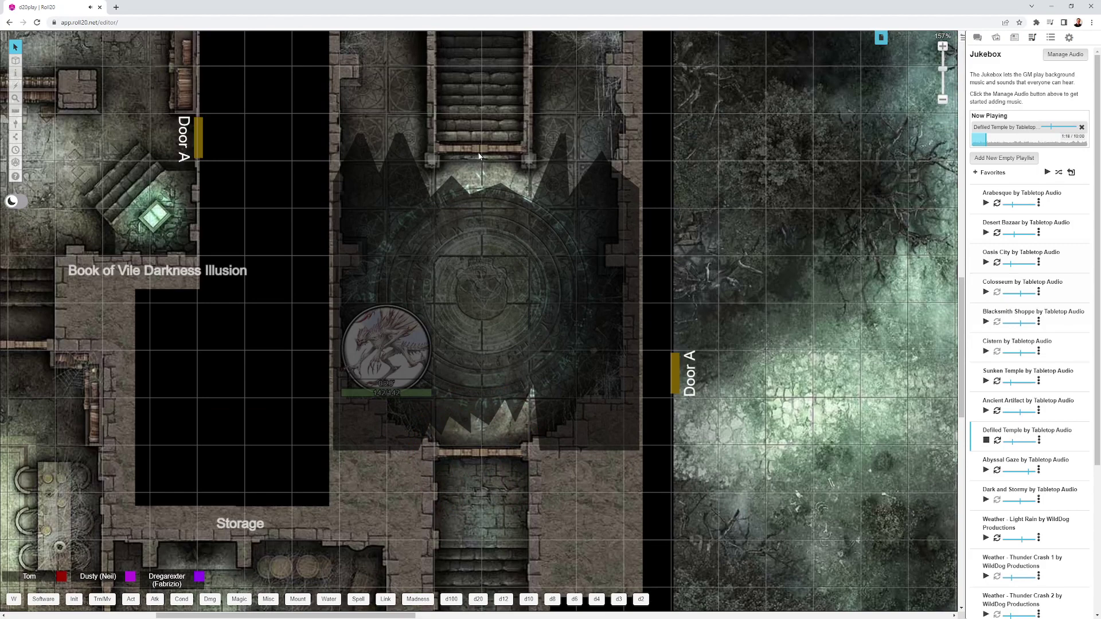
{"action": "left_click", "coordinate": [478, 156], "text": "shift"}
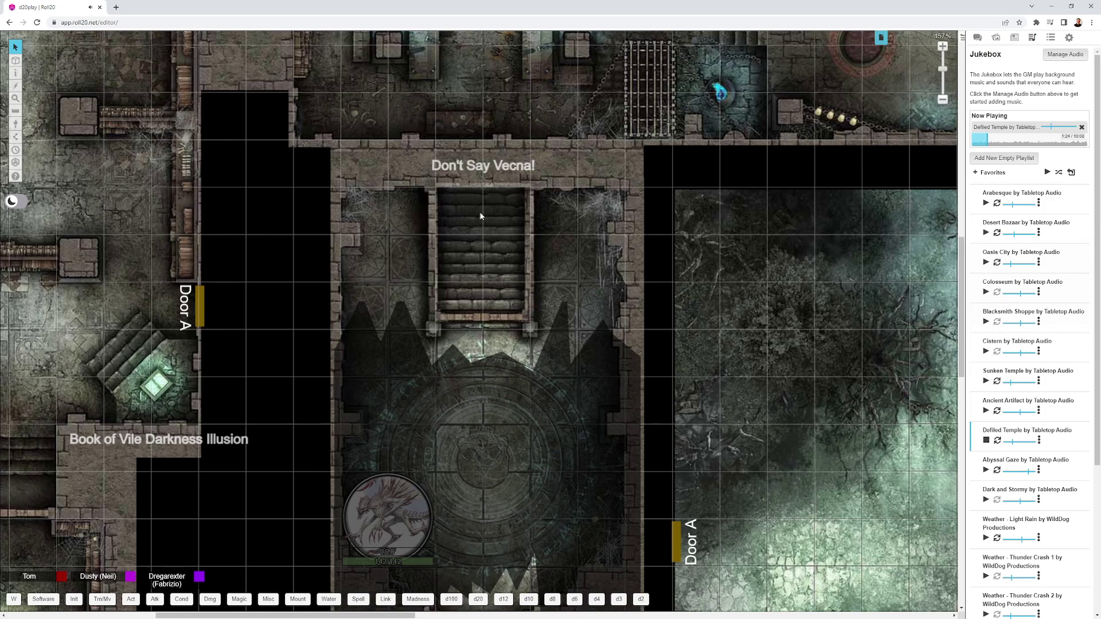
{"action": "left_click", "coordinate": [483, 216], "text": "shift"}
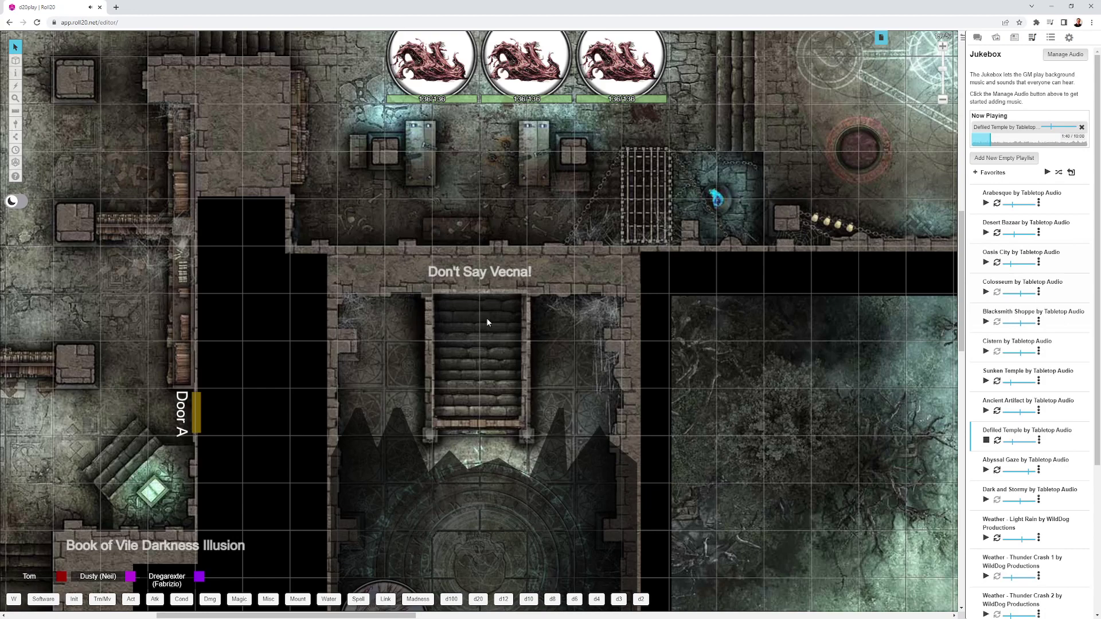
{"action": "scroll", "coordinate": [510, 288], "scroll_direction": "down", "scroll_amount": 5}
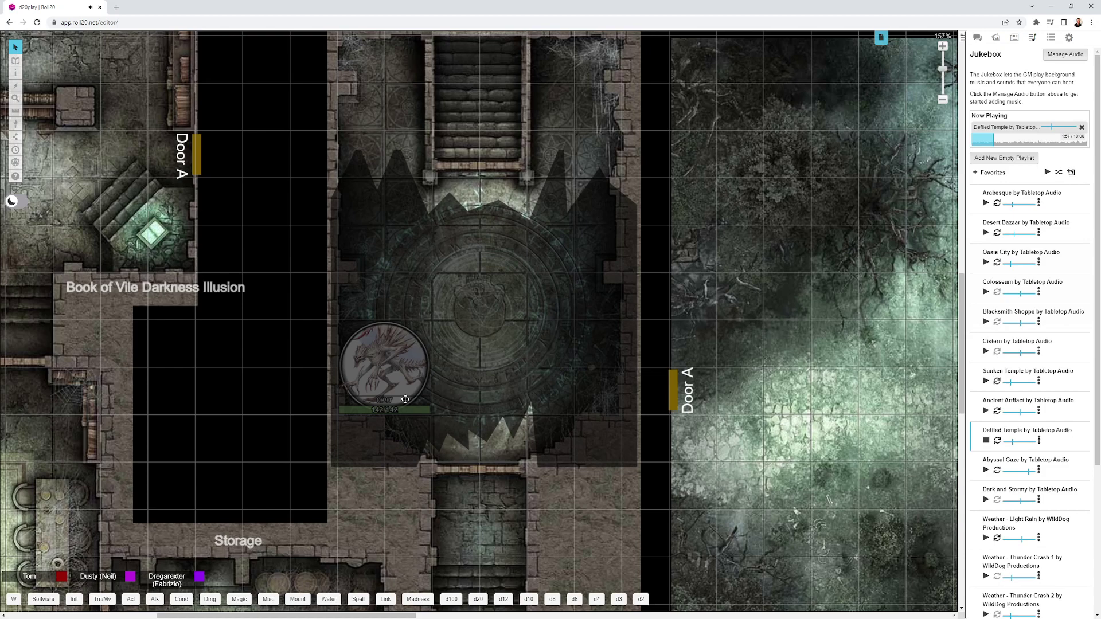
{"action": "left_click", "coordinate": [479, 465], "text": "shift"}
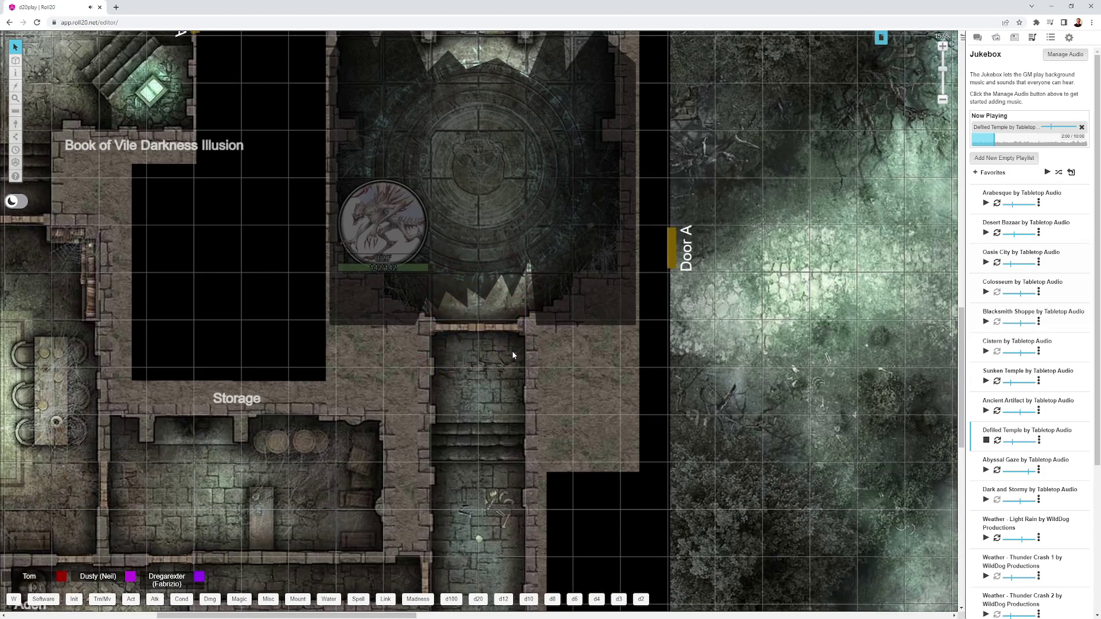
{"action": "scroll", "coordinate": [512, 355], "scroll_direction": "up", "scroll_amount": 1}
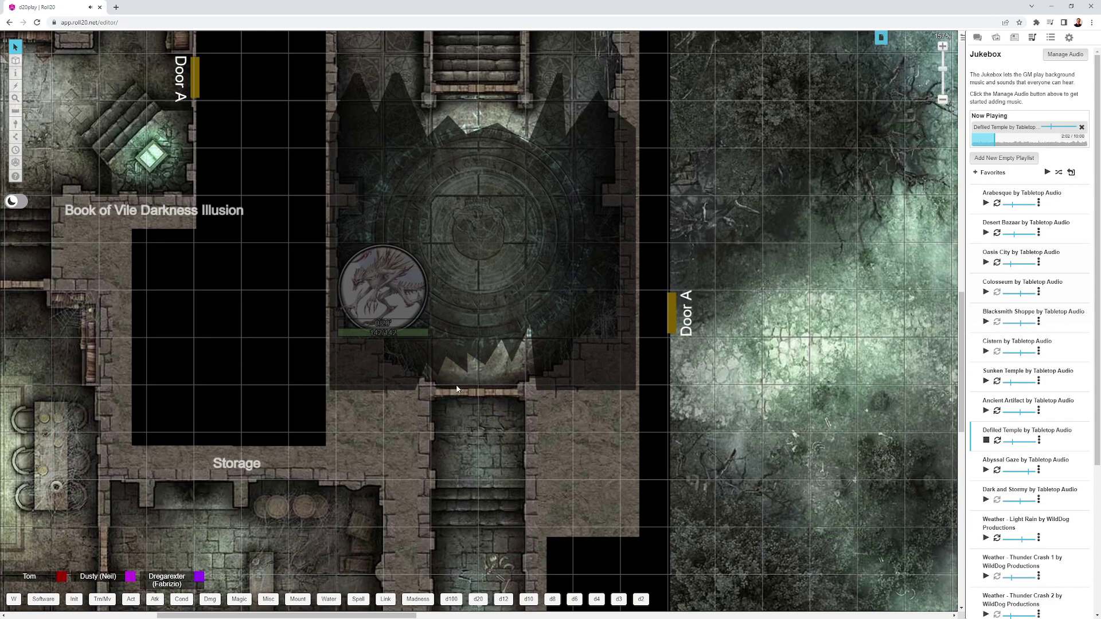
{"action": "scroll", "coordinate": [515, 390], "scroll_direction": "up", "scroll_amount": 2}
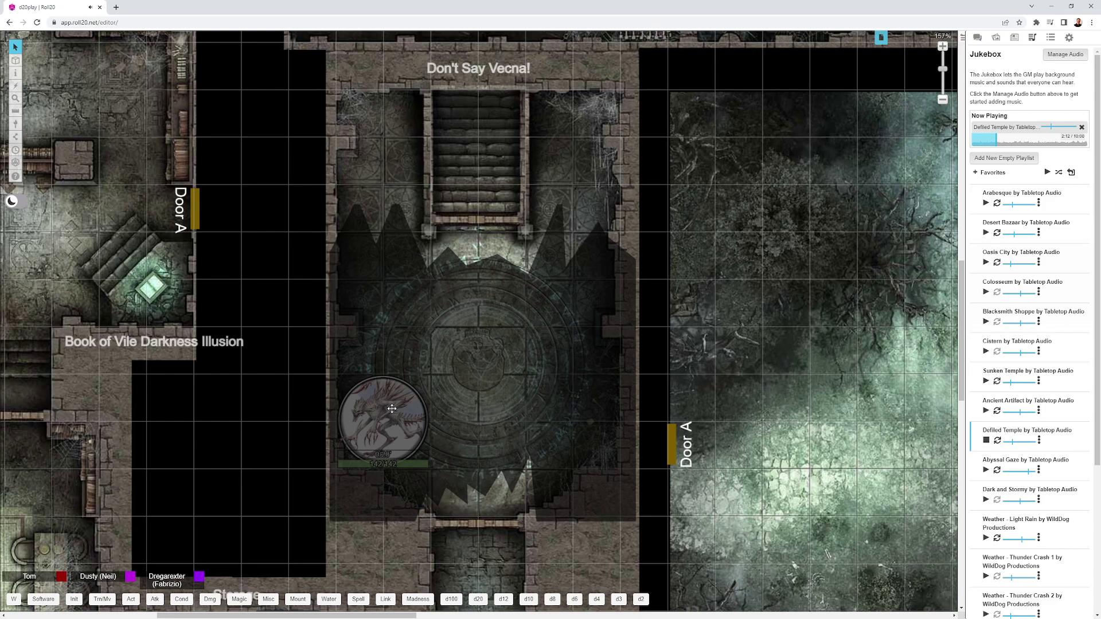
Step: Move the monster token to the room's northwest corner beside the stairs, and return it to its place in the shadowed area
{"action": "left_click_drag", "start_coordinate": [394, 428], "coordinate": [387, 143]}
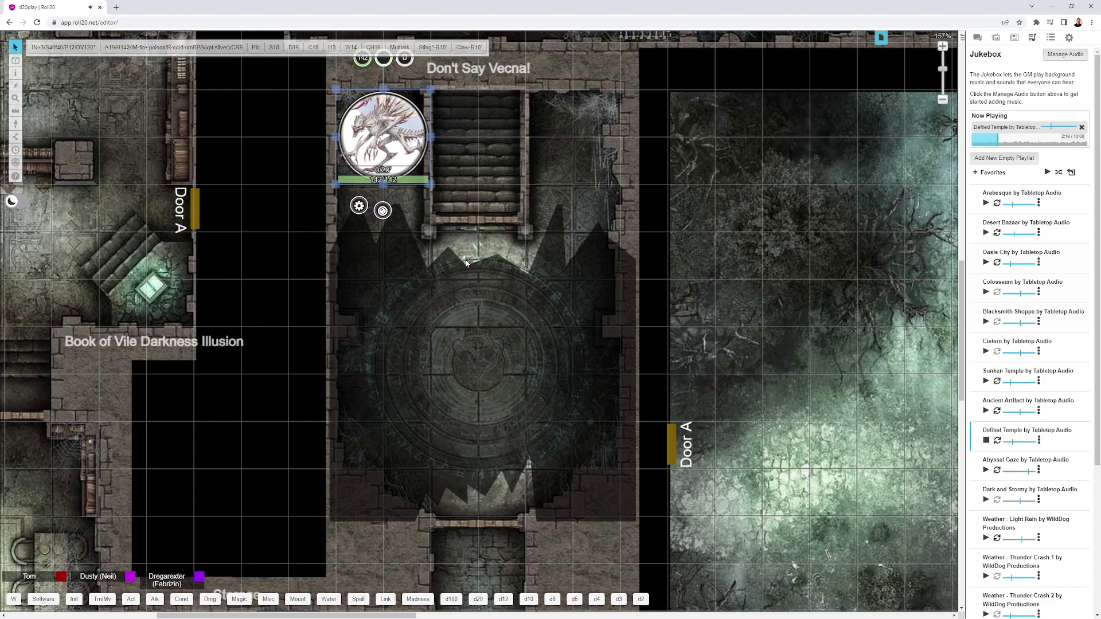
{"action": "left_click_drag", "start_coordinate": [390, 132], "coordinate": [397, 418]}
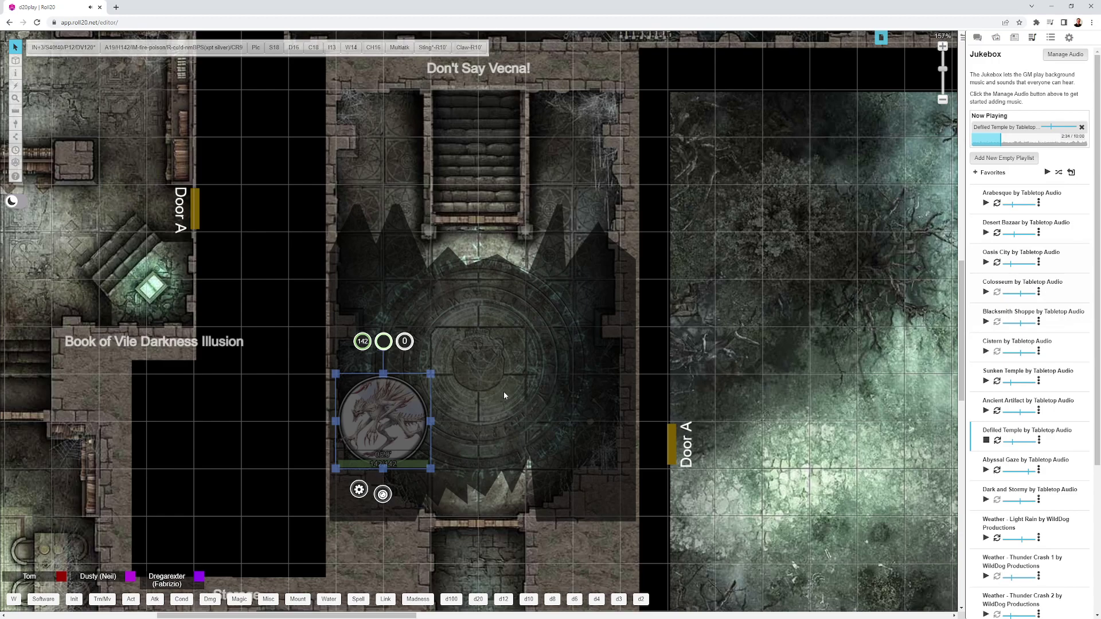
Step: Examine the south corridor down to the Adamantine Plate statue, and the storage and bedrooms west of it
{"action": "scroll", "coordinate": [504, 396], "scroll_direction": "down", "scroll_amount": 5}
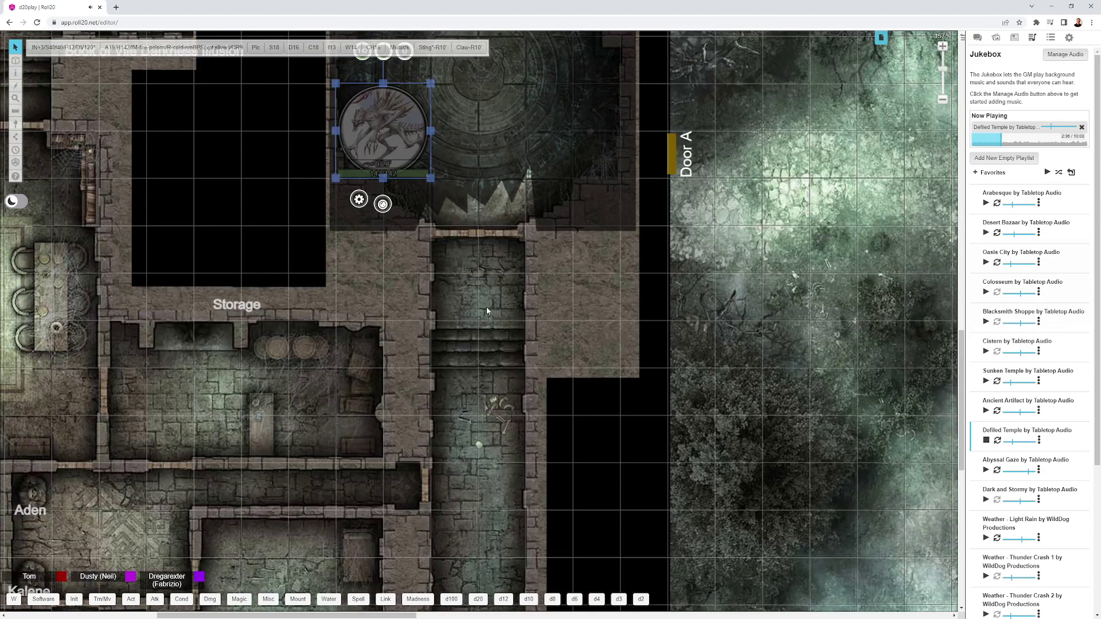
{"action": "scroll", "coordinate": [487, 363], "scroll_direction": "down", "scroll_amount": 4}
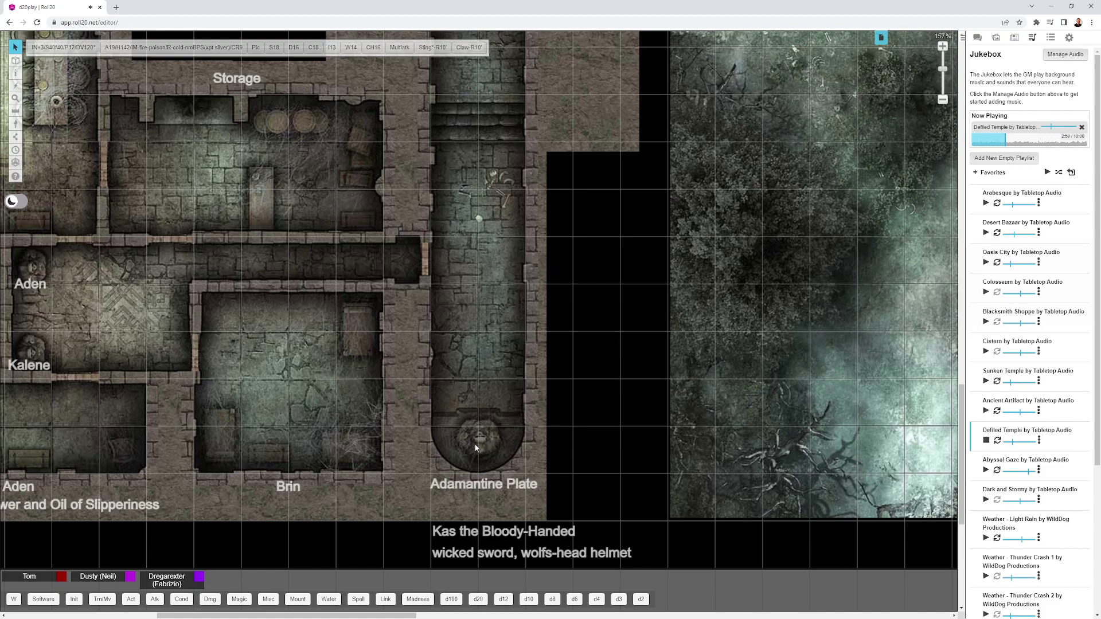
{"action": "left_click_drag", "start_coordinate": [441, 387], "coordinate": [759, 454]}
{"action": "scroll", "coordinate": [602, 423], "scroll_direction": "down", "scroll_amount": 2}
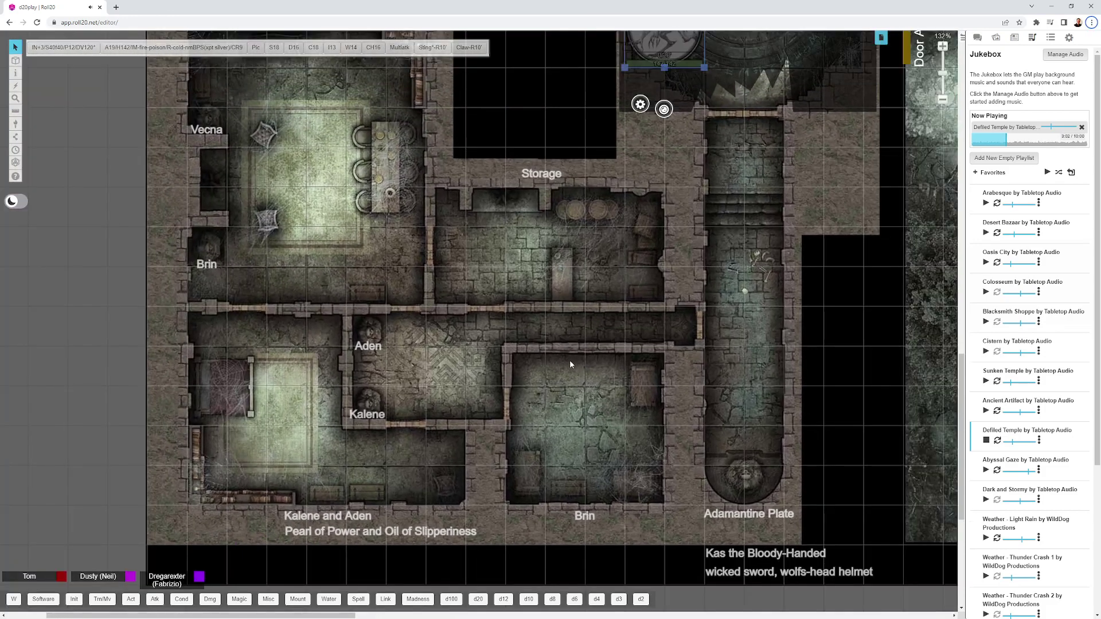
{"action": "left_click_drag", "start_coordinate": [569, 359], "coordinate": [594, 375]}
{"action": "scroll", "coordinate": [591, 369], "scroll_direction": "down", "scroll_amount": 1}
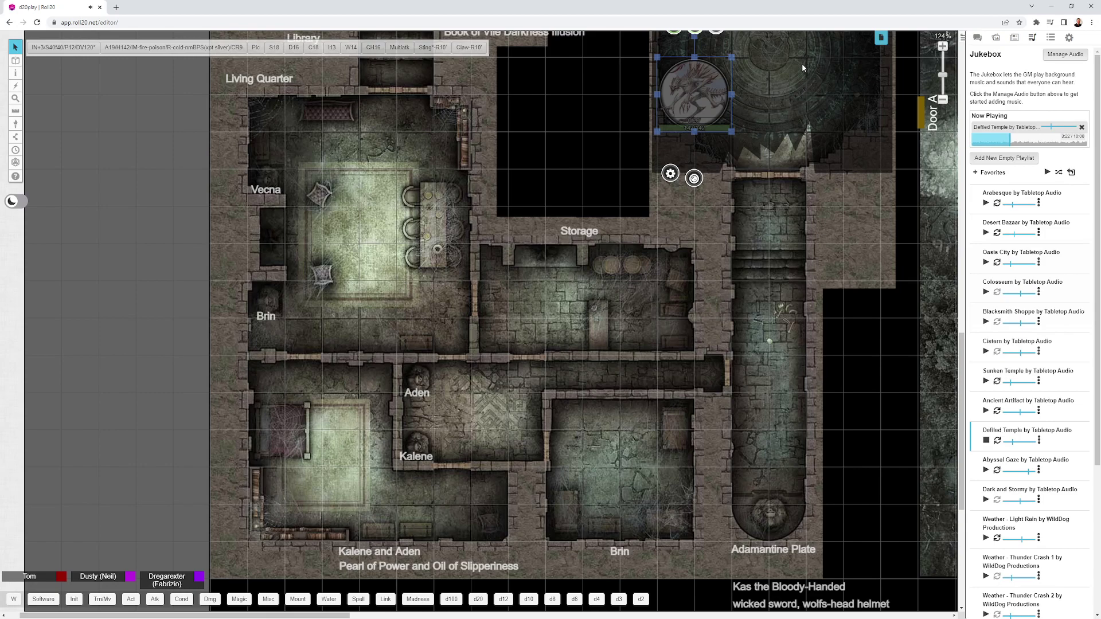
Step: Ping the "Don't Say Vecna!" room's floor circle and examine the Library with its Door A and the Living Quarter rooms
{"action": "left_click", "coordinate": [775, 88], "text": "shift"}
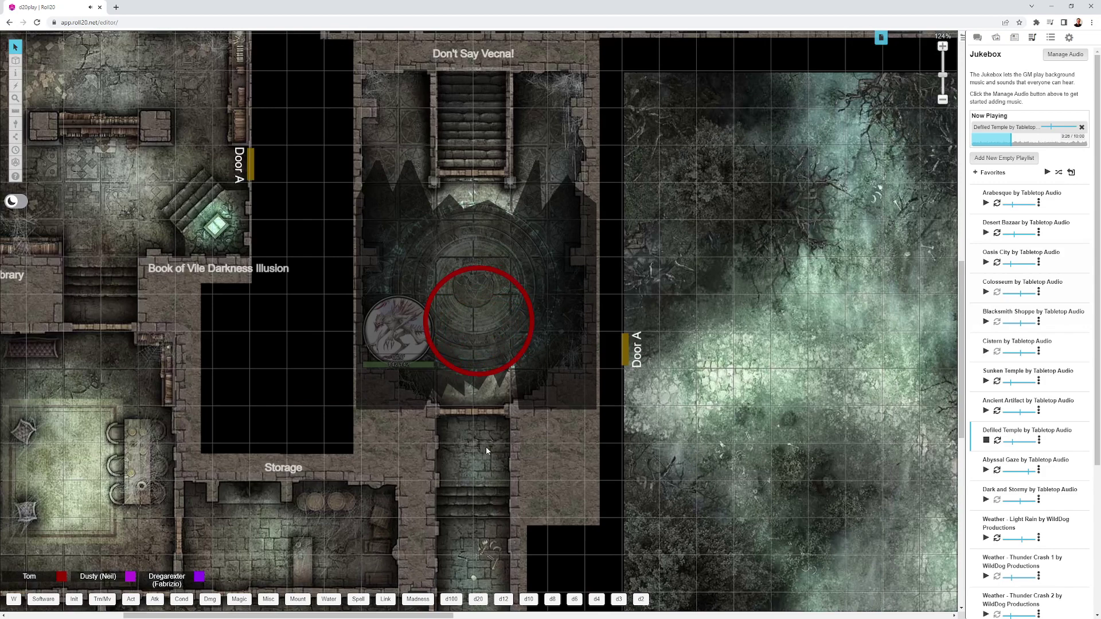
{"action": "left_click", "coordinate": [300, 540], "text": "shift"}
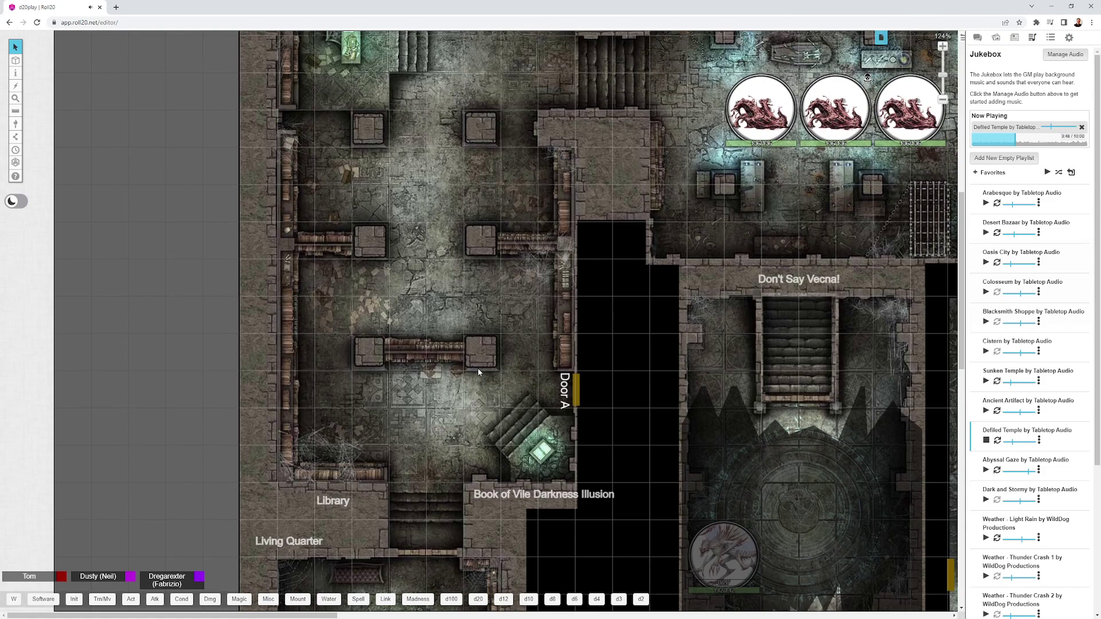
{"action": "scroll", "coordinate": [478, 371], "scroll_direction": "up", "scroll_amount": 2}
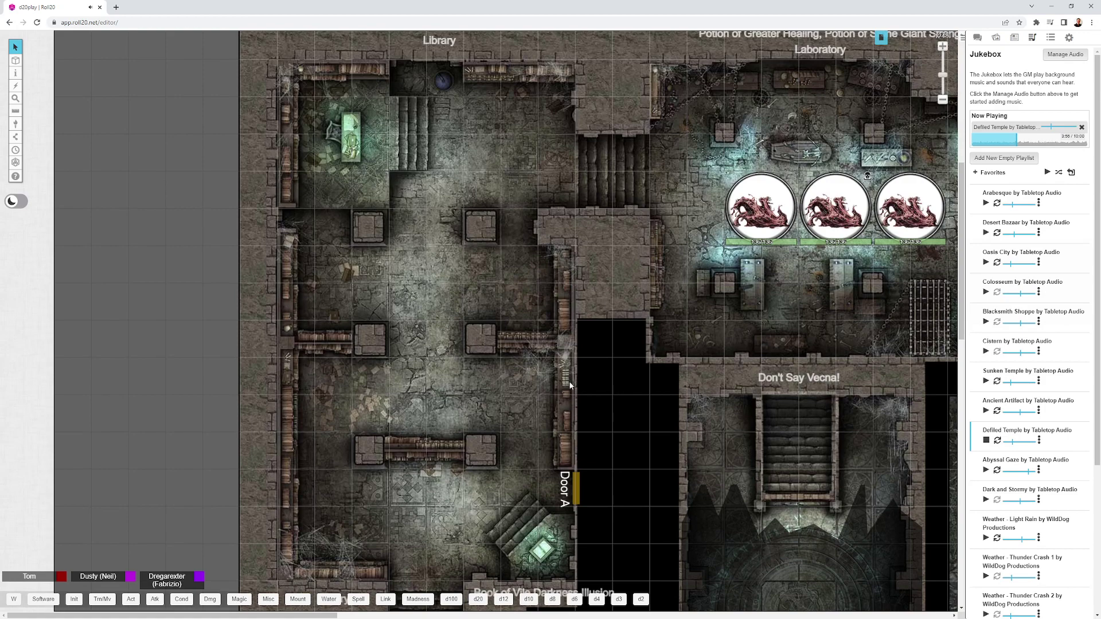
{"action": "scroll", "coordinate": [569, 386], "scroll_direction": "down", "scroll_amount": 5}
{"action": "scroll", "coordinate": [570, 386], "scroll_direction": "down", "scroll_amount": 2}
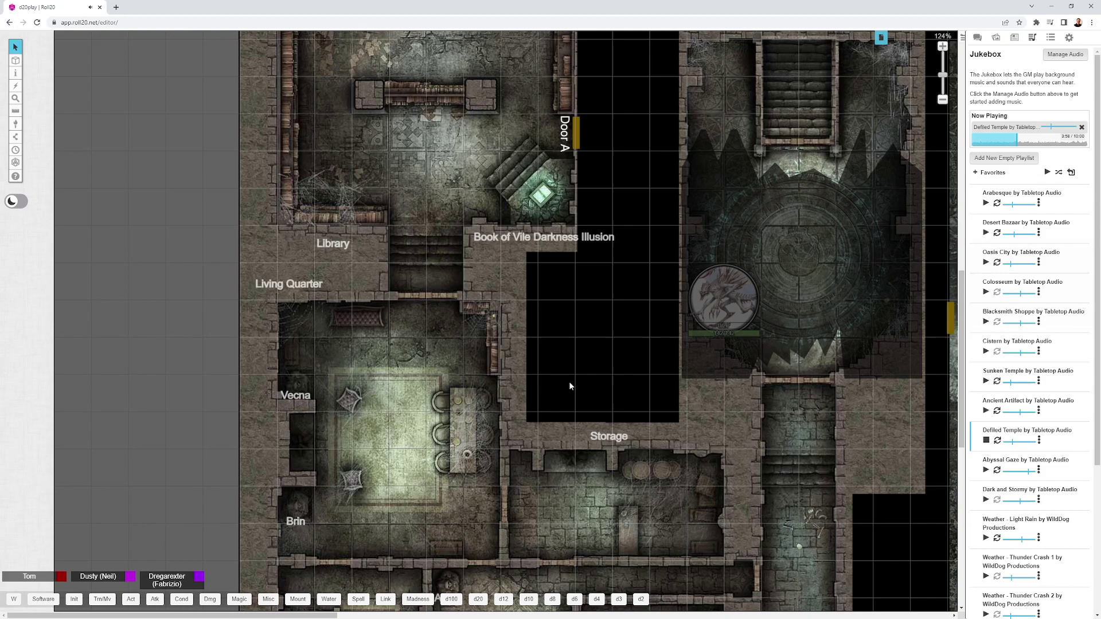
{"action": "scroll", "coordinate": [570, 385], "scroll_direction": "down", "scroll_amount": 1}
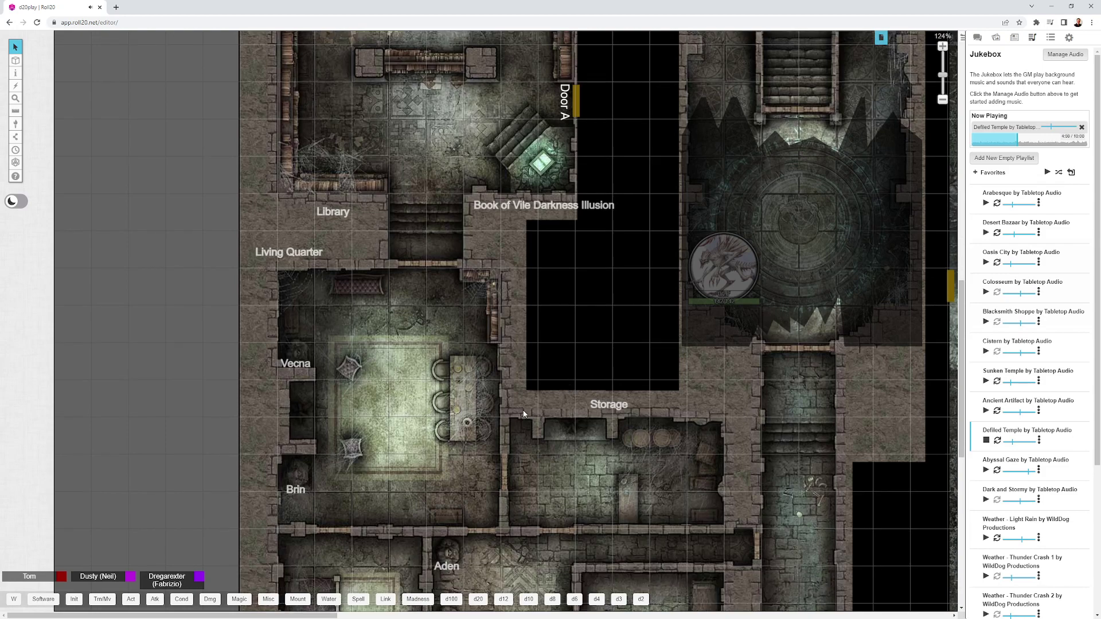
{"action": "scroll", "coordinate": [523, 414], "scroll_direction": "down", "scroll_amount": 2}
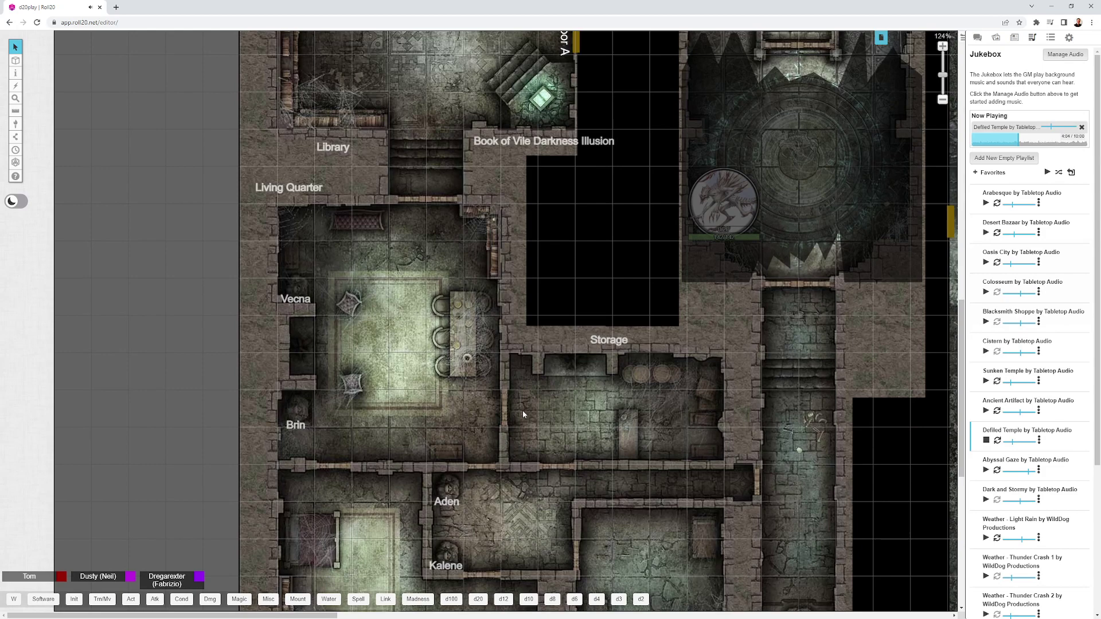
Step: Ping the Book of Vile Darkness illusion in the Library's southeast corner and the neighbouring Door A
{"action": "scroll", "coordinate": [627, 405], "scroll_direction": "down", "scroll_amount": 2}
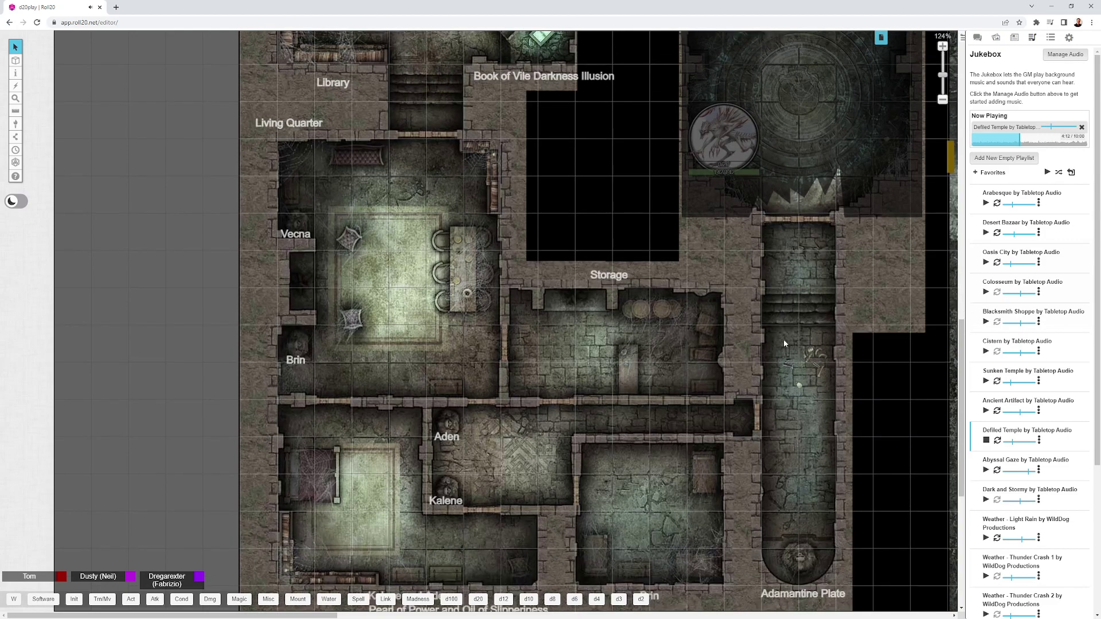
{"action": "scroll", "coordinate": [795, 317], "scroll_direction": "up", "scroll_amount": 6}
{"action": "scroll", "coordinate": [814, 324], "scroll_direction": "right", "scroll_amount": 10}
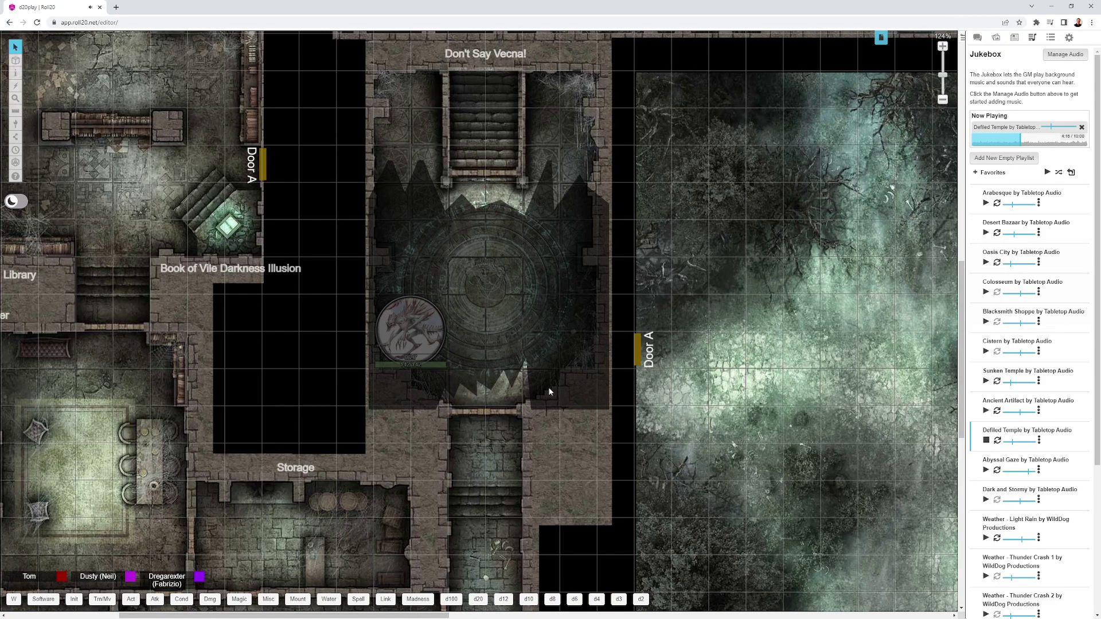
{"action": "scroll", "coordinate": [319, 386], "scroll_direction": "up", "scroll_amount": 6}
{"action": "scroll", "coordinate": [459, 452], "scroll_direction": "left", "scroll_amount": 10}
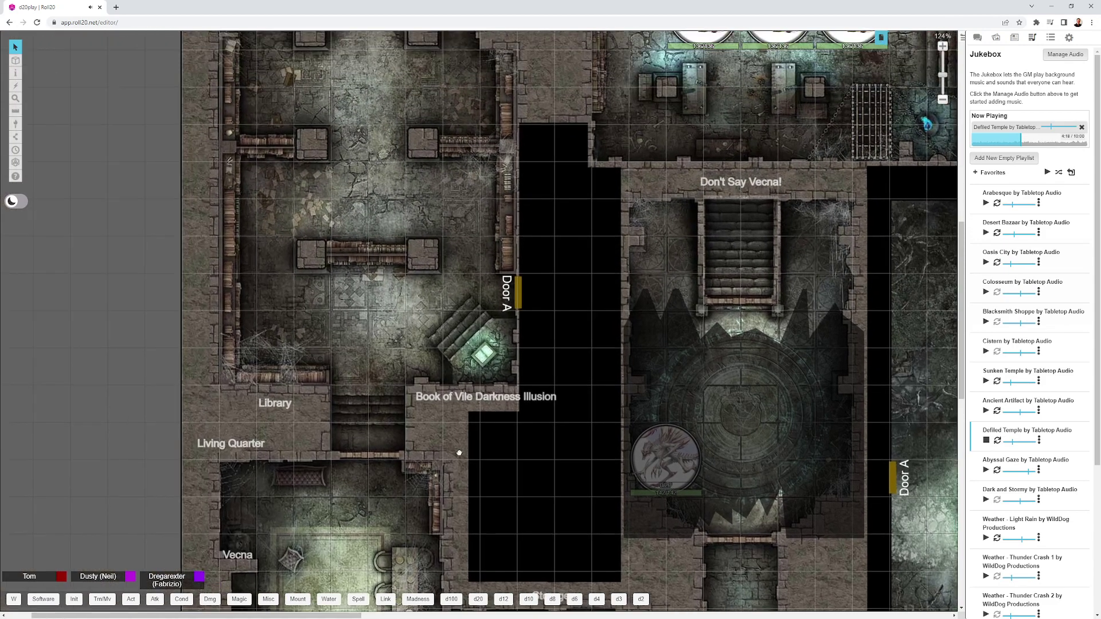
{"action": "scroll", "coordinate": [492, 485], "scroll_direction": "up", "scroll_amount": 2}
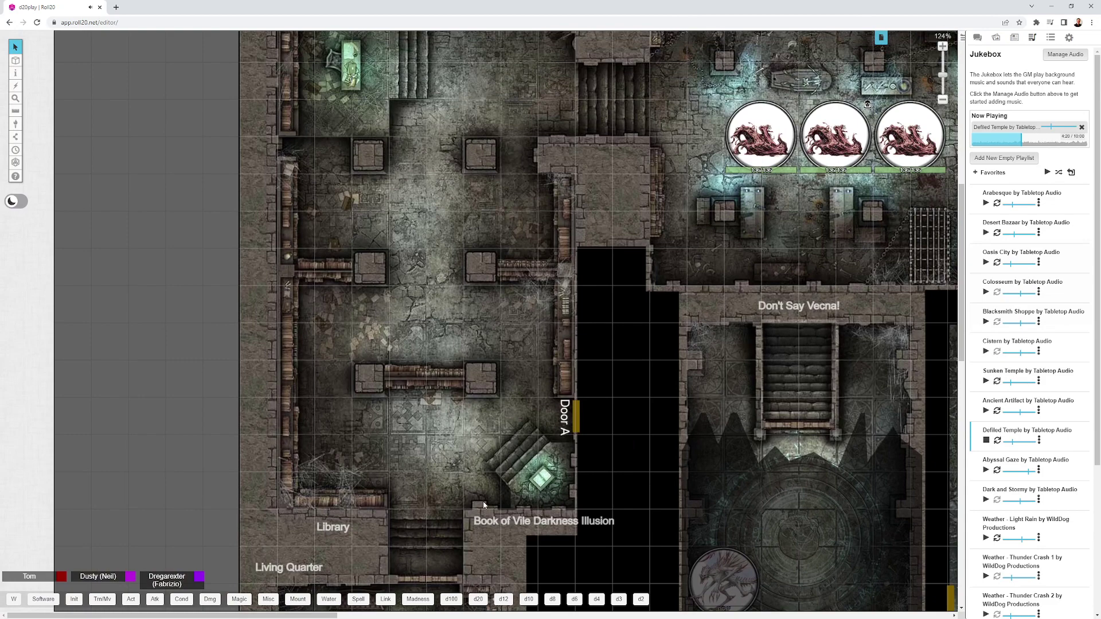
{"action": "left_click", "coordinate": [542, 481], "text": "shift"}
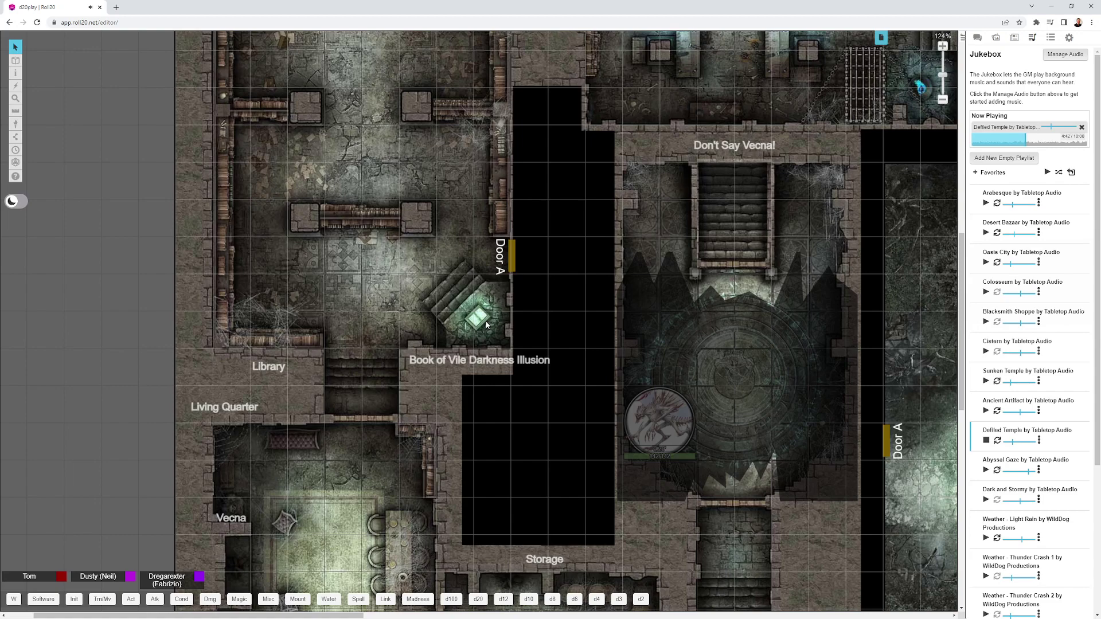
{"action": "left_click", "coordinate": [492, 259], "text": "shift"}
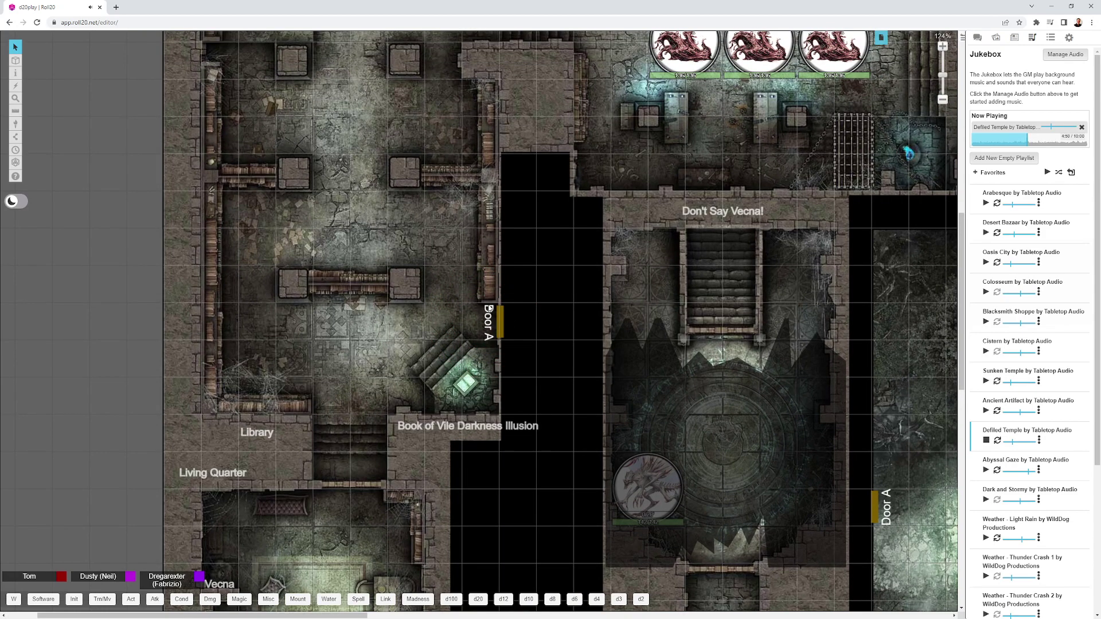
Step: Follow Door A to its forest exit, ping the area by the Scarred Tree, and examine the surrounding forest
{"action": "left_click_drag", "start_coordinate": [541, 337], "coordinate": [202, 243]}
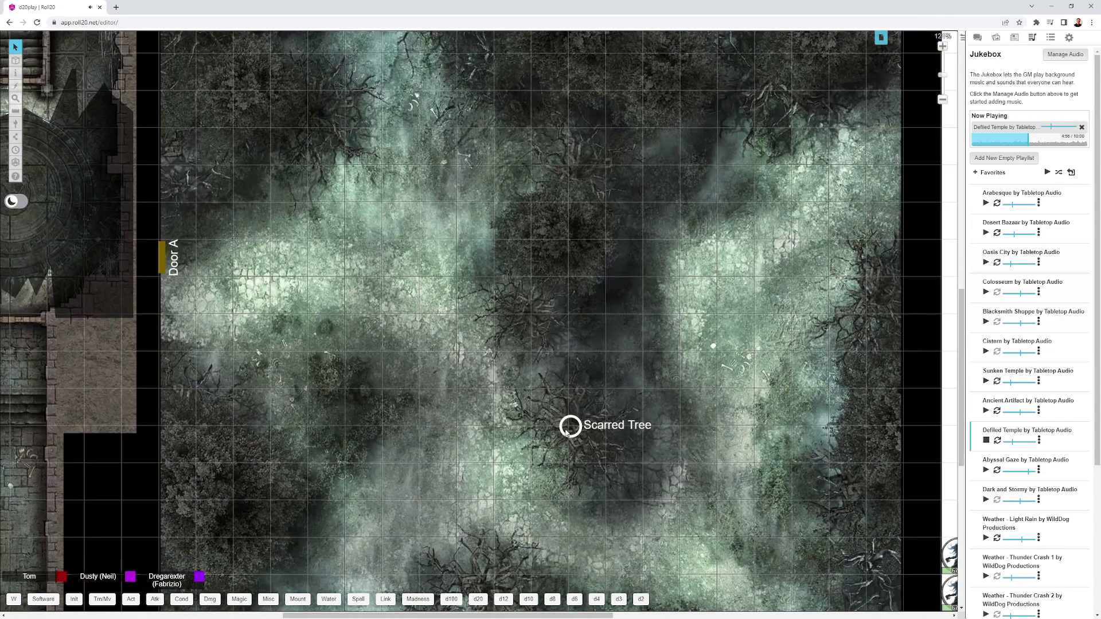
{"action": "left_click", "coordinate": [591, 485], "text": "shift"}
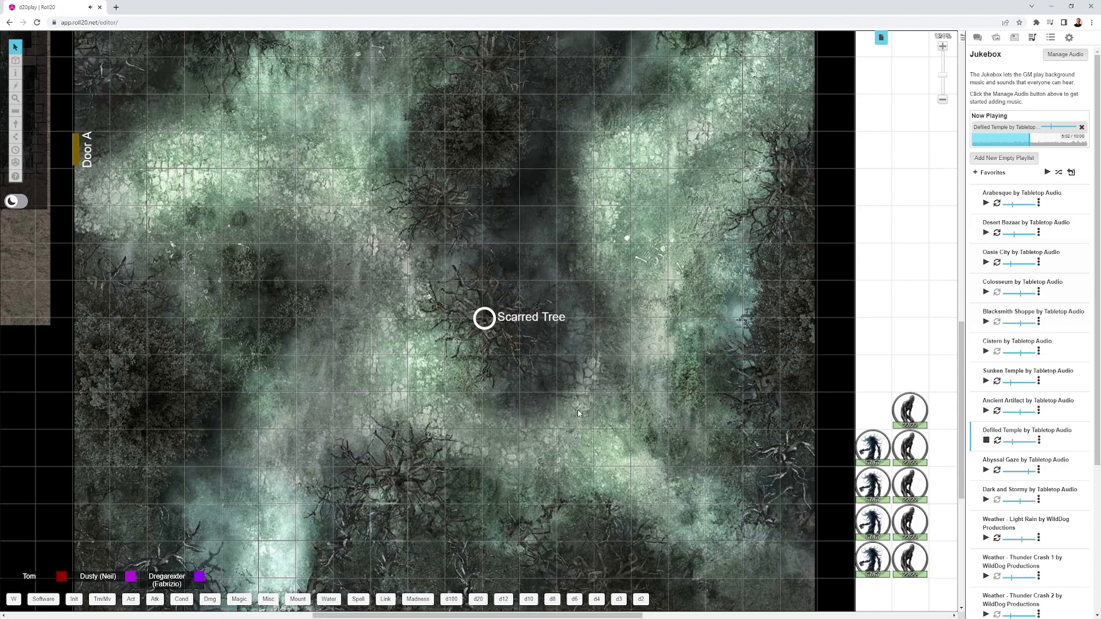
{"action": "scroll", "coordinate": [577, 409], "scroll_direction": "down", "scroll_amount": 2}
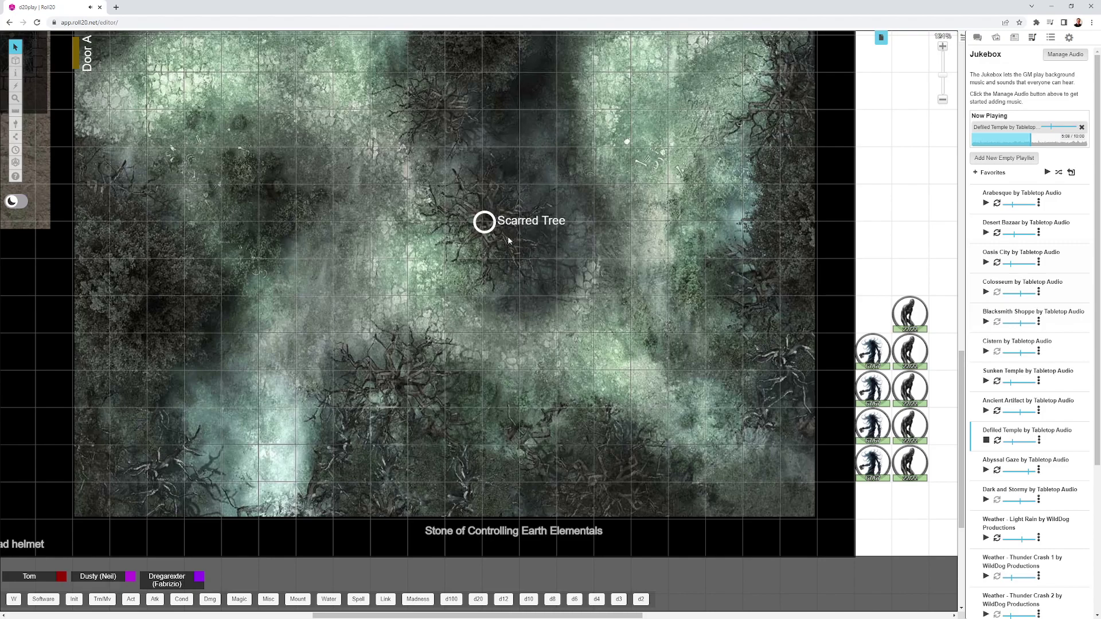
{"action": "scroll", "coordinate": [436, 193], "scroll_direction": "up", "scroll_amount": 8}
{"action": "scroll", "coordinate": [436, 194], "scroll_direction": "left", "scroll_amount": 6}
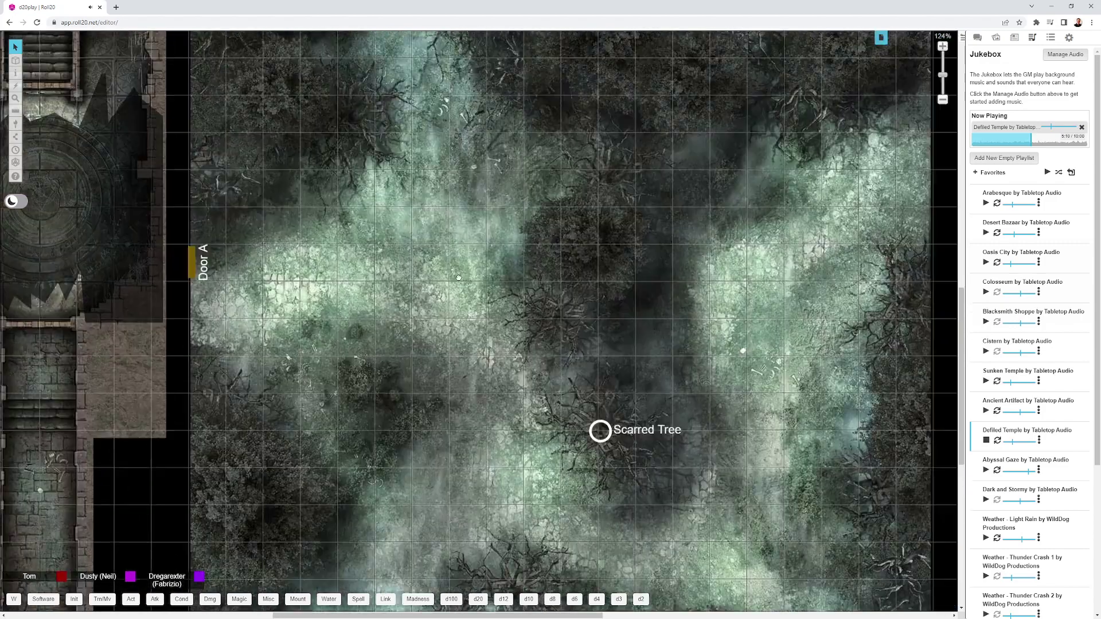
Step: Examine the Laboratory north of the "Don't Say Vecna!" room, including its potions label and three monster tokens
{"action": "scroll", "coordinate": [546, 295], "scroll_direction": "right", "scroll_amount": 5}
{"action": "scroll", "coordinate": [546, 295], "scroll_direction": "up", "scroll_amount": 1}
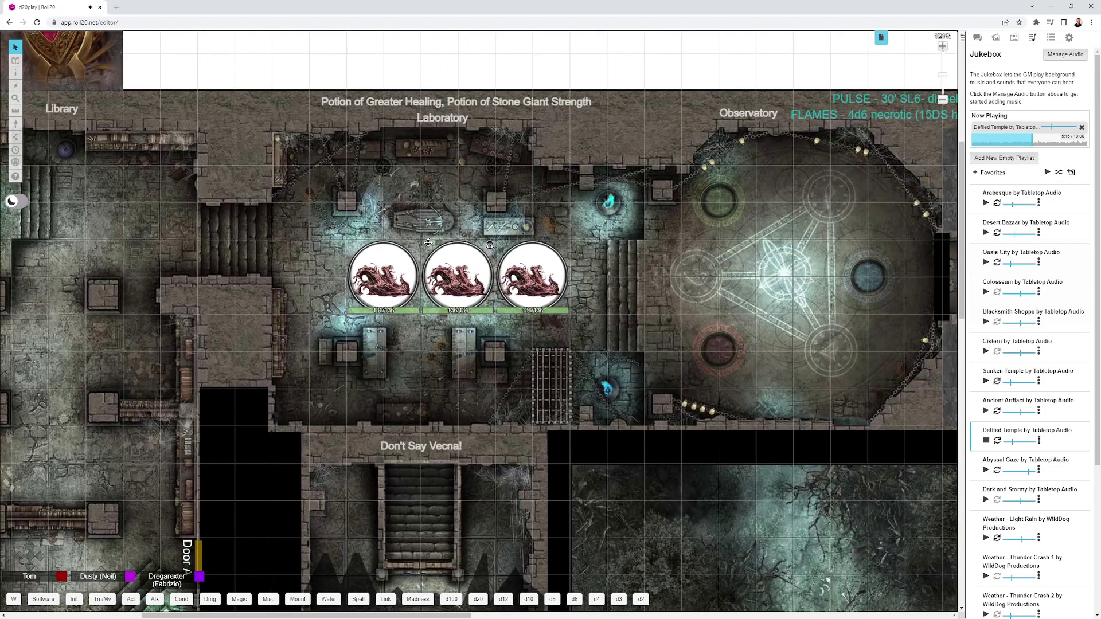
{"action": "scroll", "coordinate": [446, 251], "scroll_direction": "up", "scroll_amount": 1}
{"action": "scroll", "coordinate": [446, 251], "scroll_direction": "up", "scroll_amount": 2}
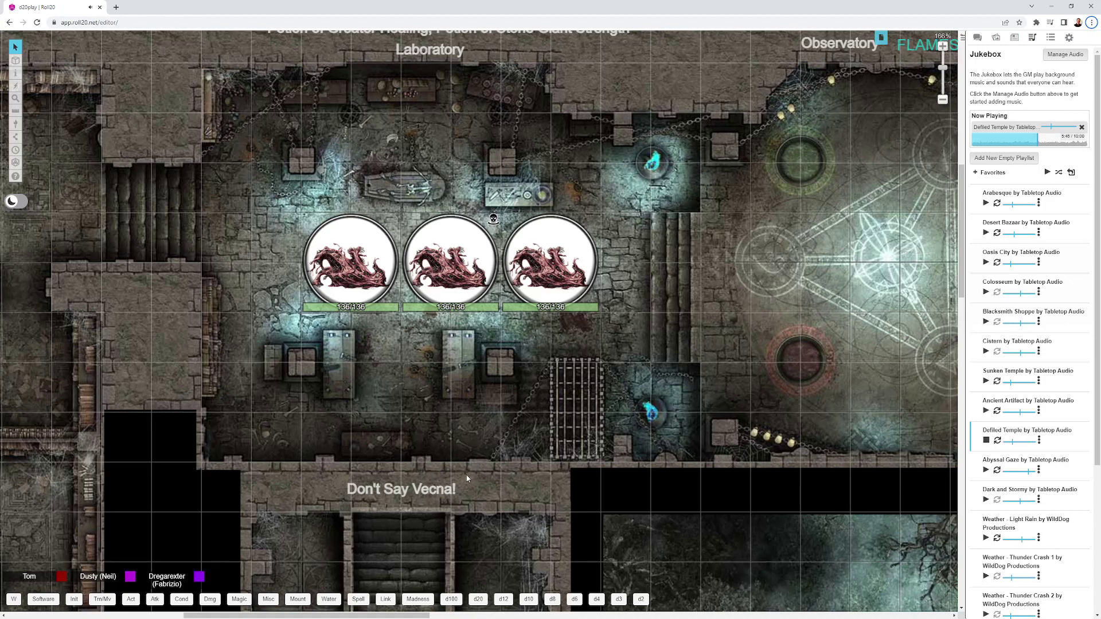
{"action": "scroll", "coordinate": [477, 442], "scroll_direction": "up", "scroll_amount": 3}
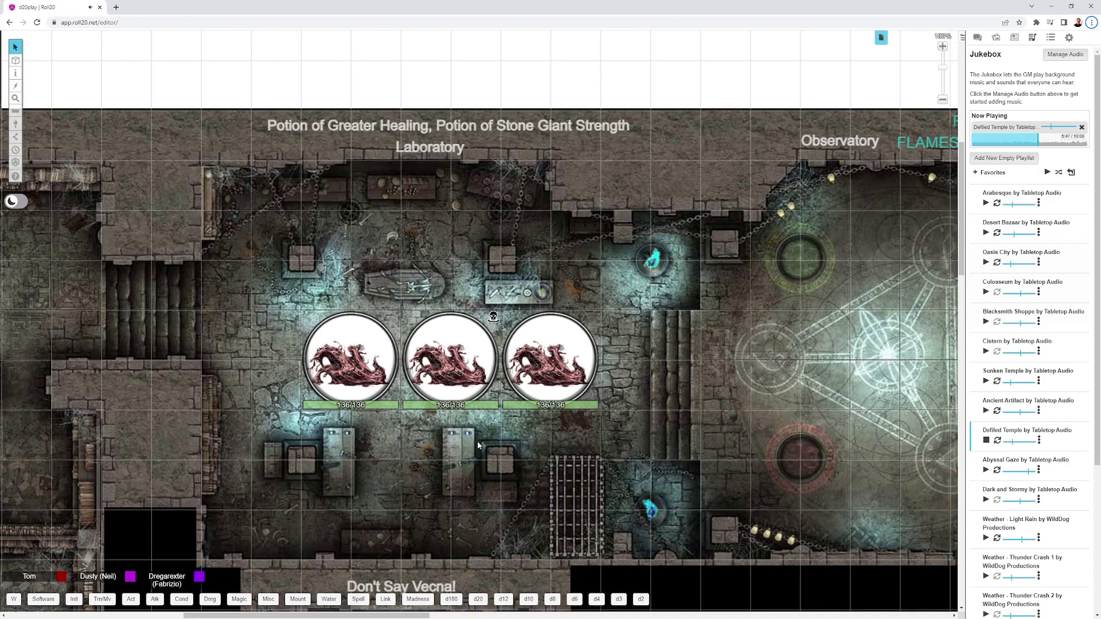
Step: Select the Laboratory's monster tokens in turn to show their hit points and action macros
{"action": "left_click", "coordinate": [454, 360]}
{"action": "left_click", "coordinate": [520, 360]}
{"action": "left_click", "coordinate": [373, 357]}
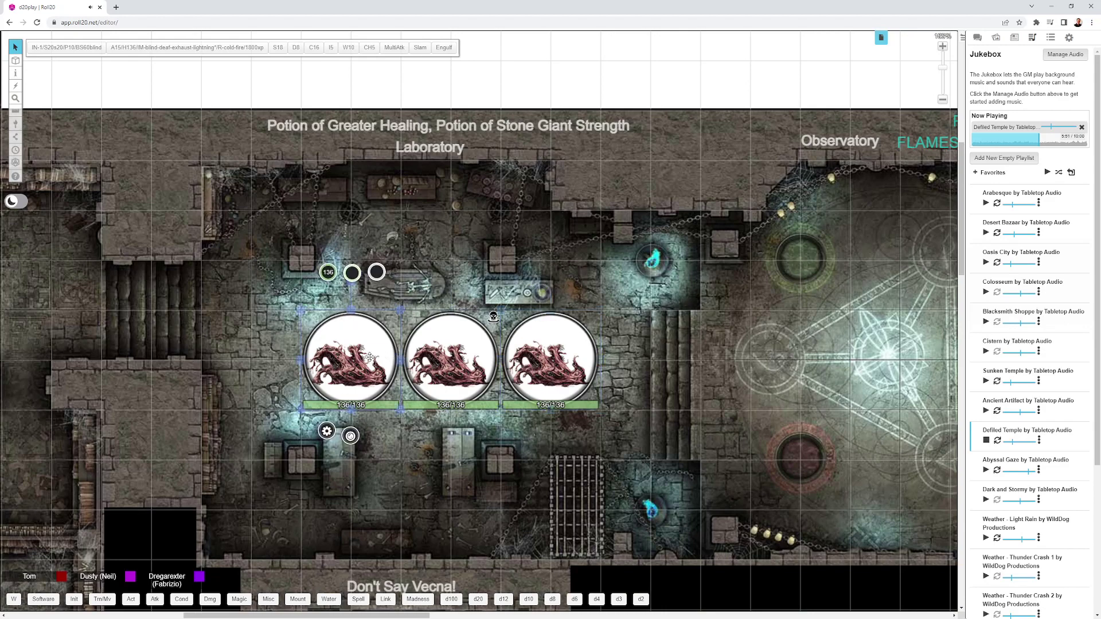
{"action": "left_click", "coordinate": [449, 356]}
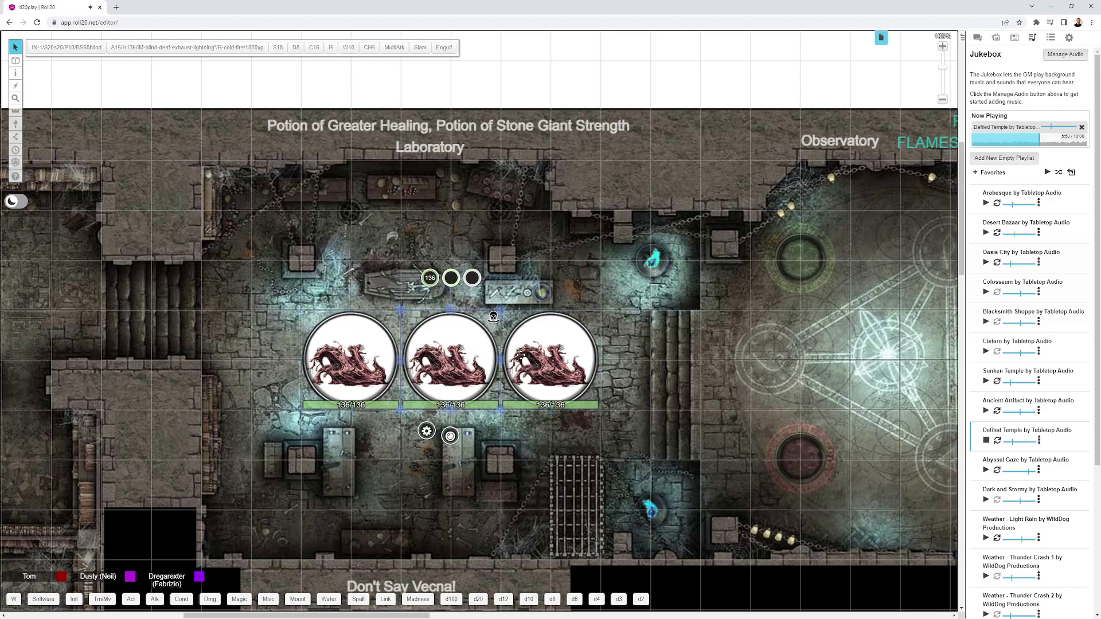
{"action": "left_click", "coordinate": [518, 356]}
{"action": "left_click", "coordinate": [459, 360]}
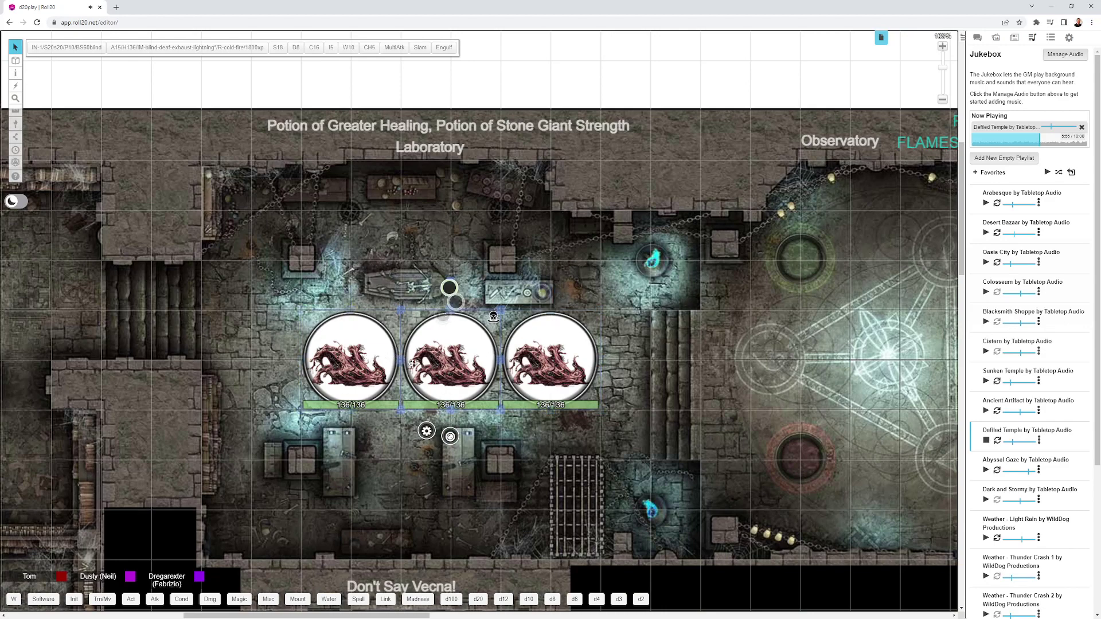
{"action": "left_click", "coordinate": [368, 362]}
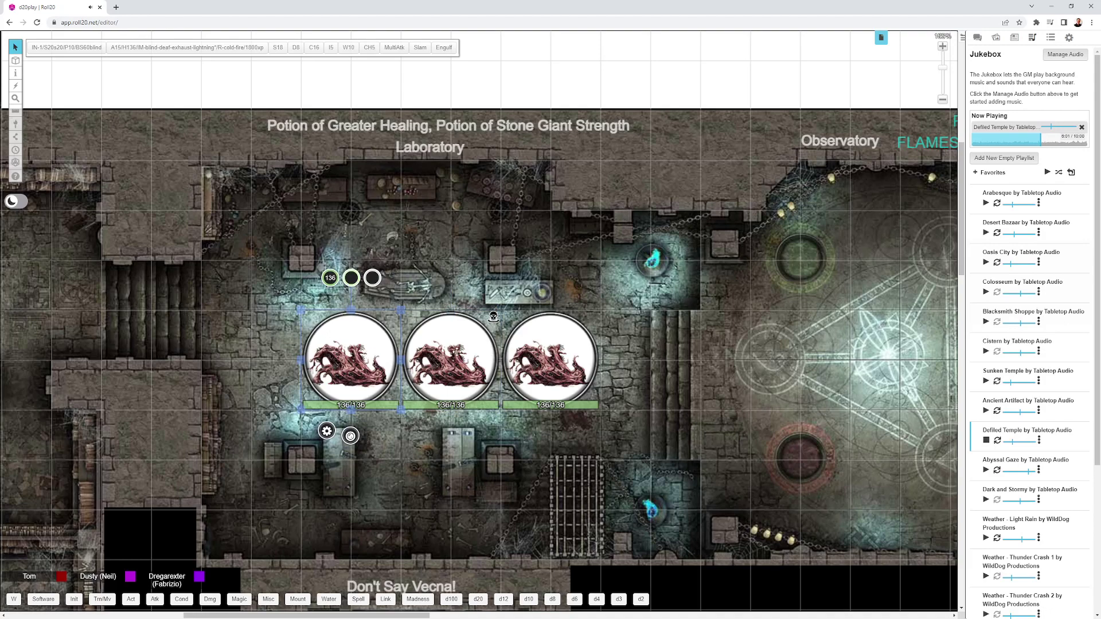
Step: Rearrange the three Laboratory monster tokens into a tight triangle, and return them to their original row
{"action": "left_click_drag", "start_coordinate": [469, 344], "coordinate": [470, 444]}
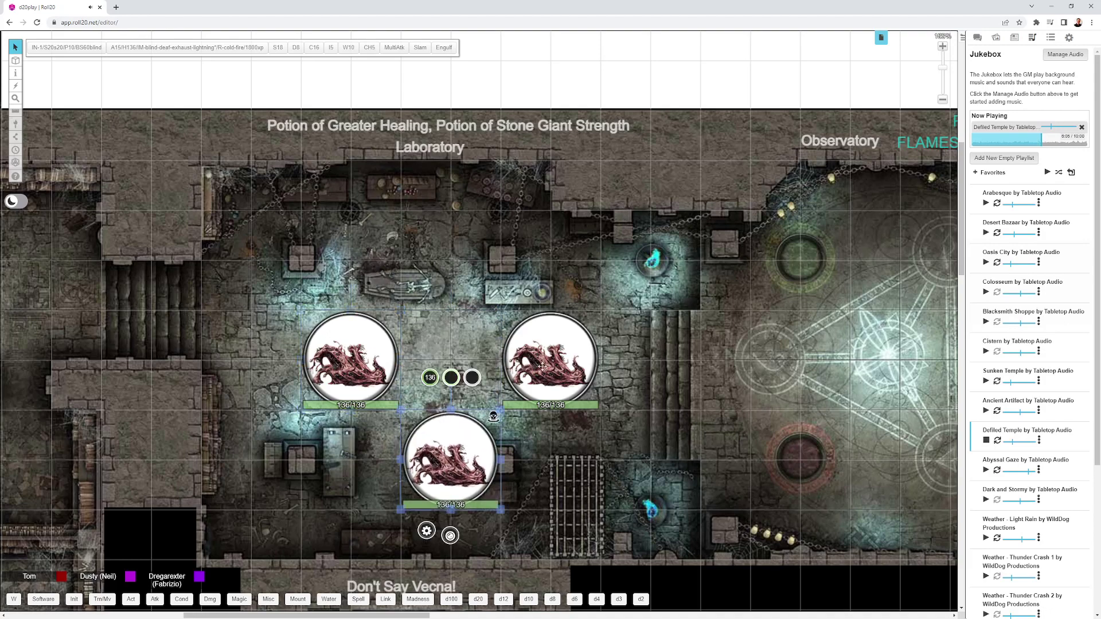
{"action": "left_click_drag", "start_coordinate": [551, 357], "coordinate": [500, 356]}
{"action": "left_click_drag", "start_coordinate": [352, 360], "coordinate": [414, 360]}
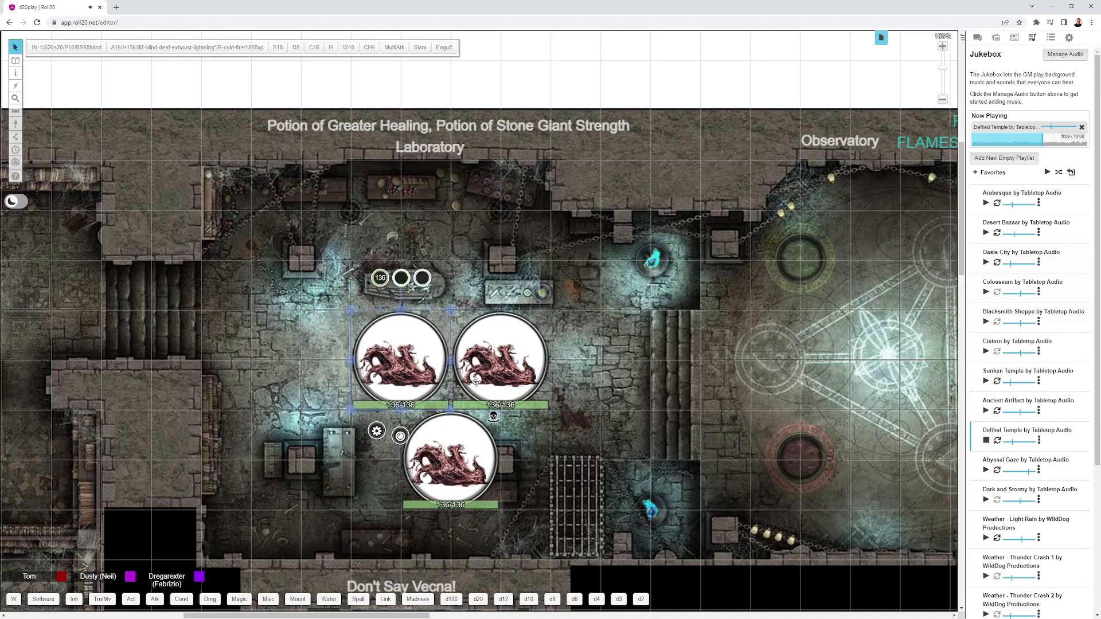
{"action": "key", "text": "Left"}
{"action": "left_click_drag", "start_coordinate": [481, 356], "coordinate": [531, 356]}
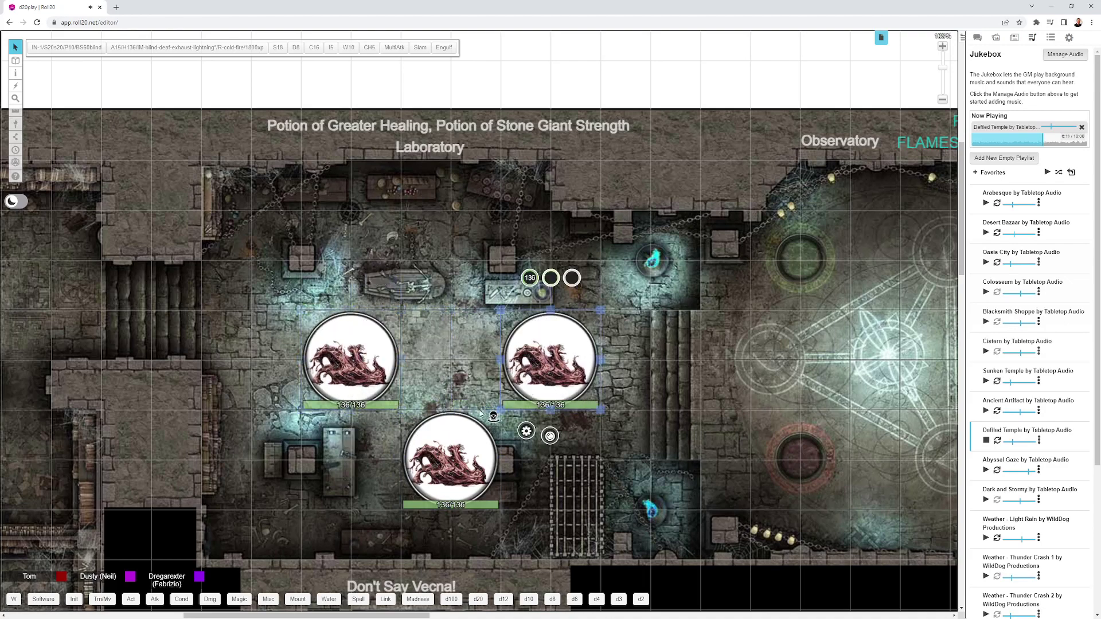
{"action": "left_click_drag", "start_coordinate": [450, 458], "coordinate": [450, 359]}
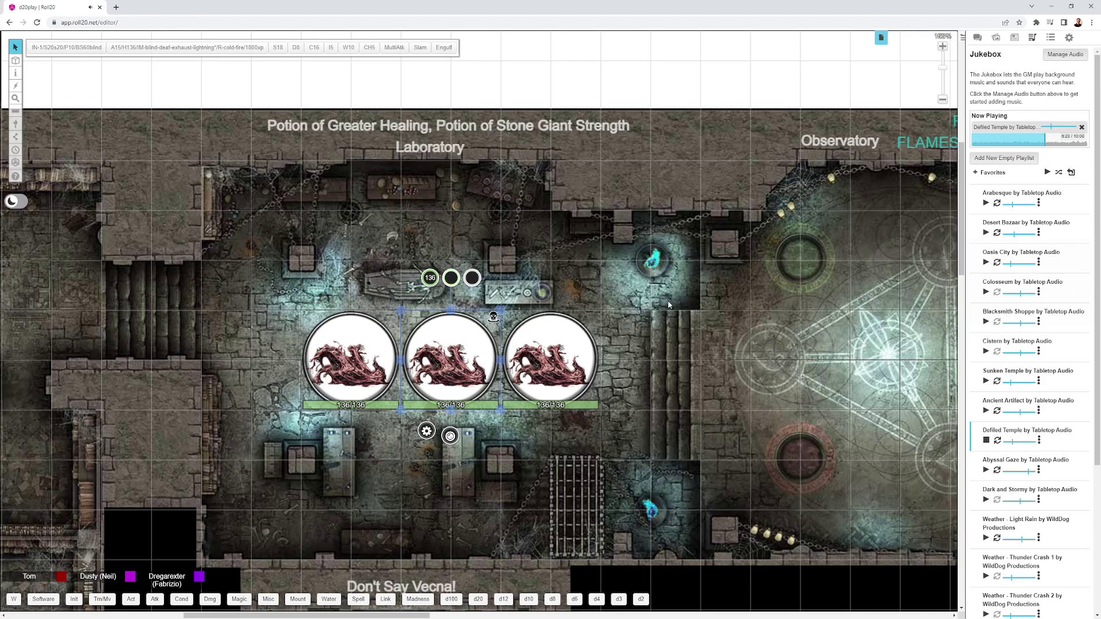
Step: Examine the Observatory and its magic circles, along with the forest and "Don't Say Vecna!" room to the south
{"action": "scroll", "coordinate": [493, 288], "scroll_direction": "right", "scroll_amount": 6}
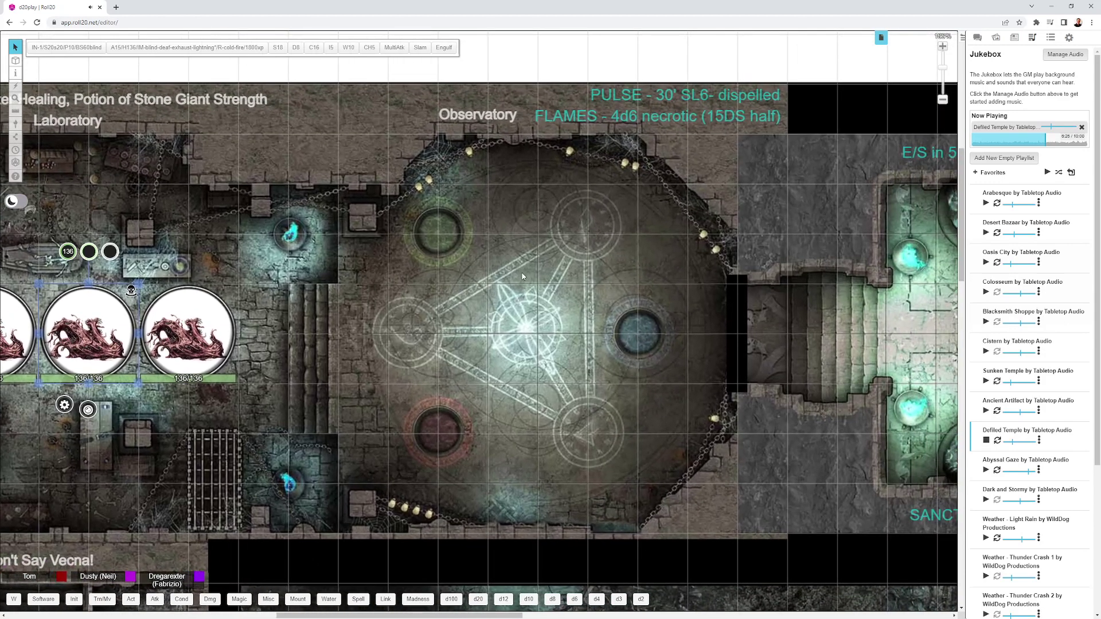
{"action": "scroll", "coordinate": [512, 288], "scroll_direction": "up", "scroll_amount": 2}
{"action": "scroll", "coordinate": [508, 310], "scroll_direction": "right", "scroll_amount": 1}
{"action": "scroll", "coordinate": [508, 310], "scroll_direction": "down", "scroll_amount": 1}
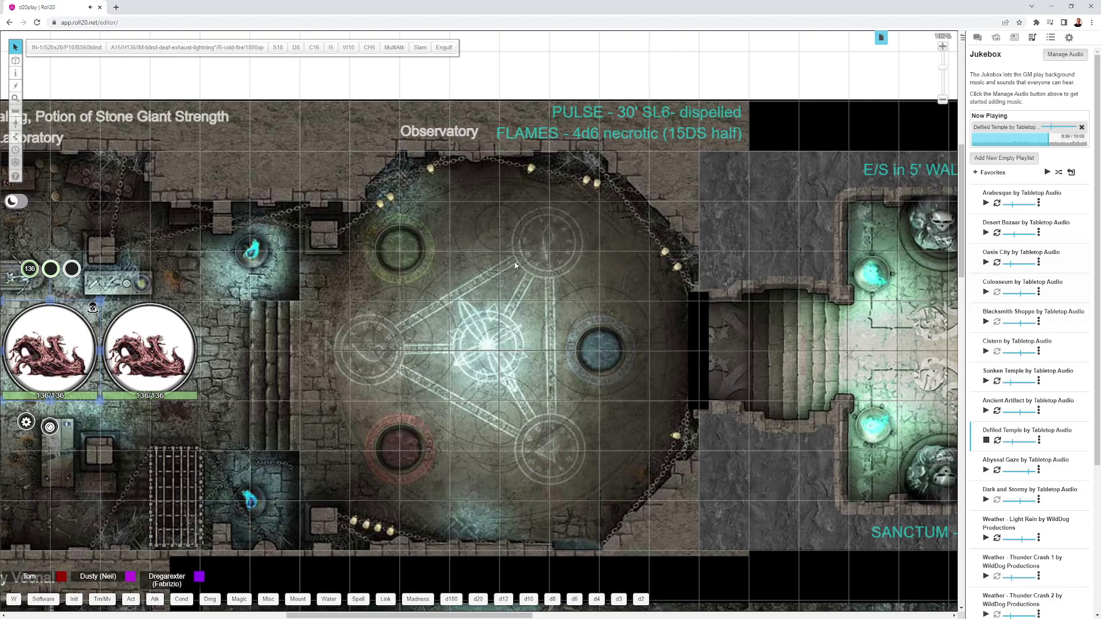
{"action": "scroll", "coordinate": [506, 385], "scroll_direction": "down", "scroll_amount": 5}
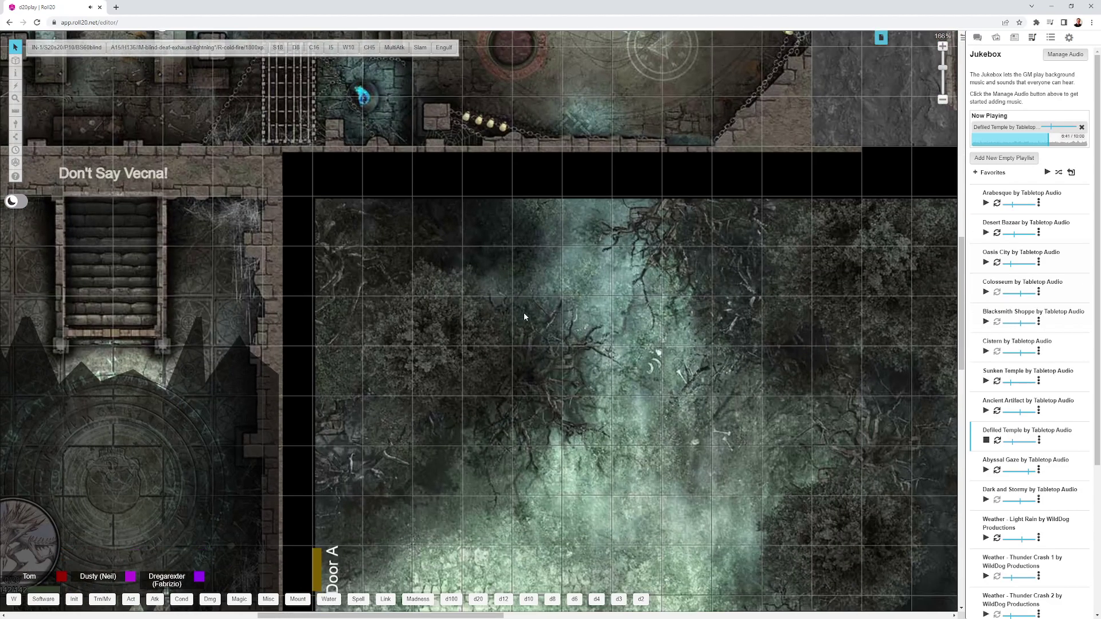
{"action": "scroll", "coordinate": [387, 382], "scroll_direction": "left", "scroll_amount": 3}
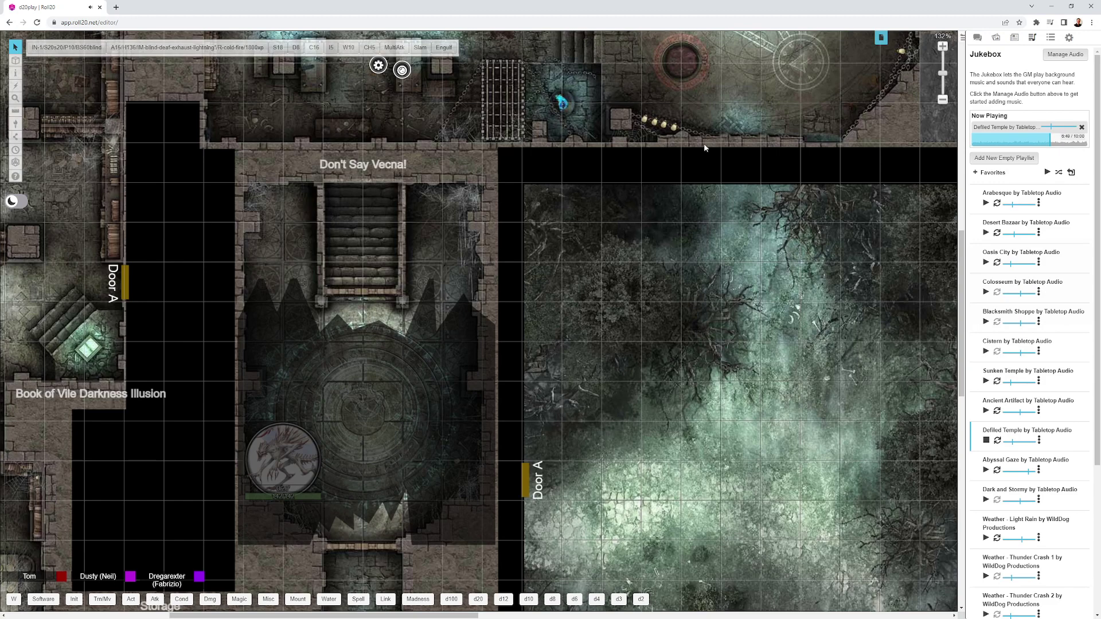
{"action": "scroll", "coordinate": [580, 287], "scroll_direction": "up", "scroll_amount": 10}
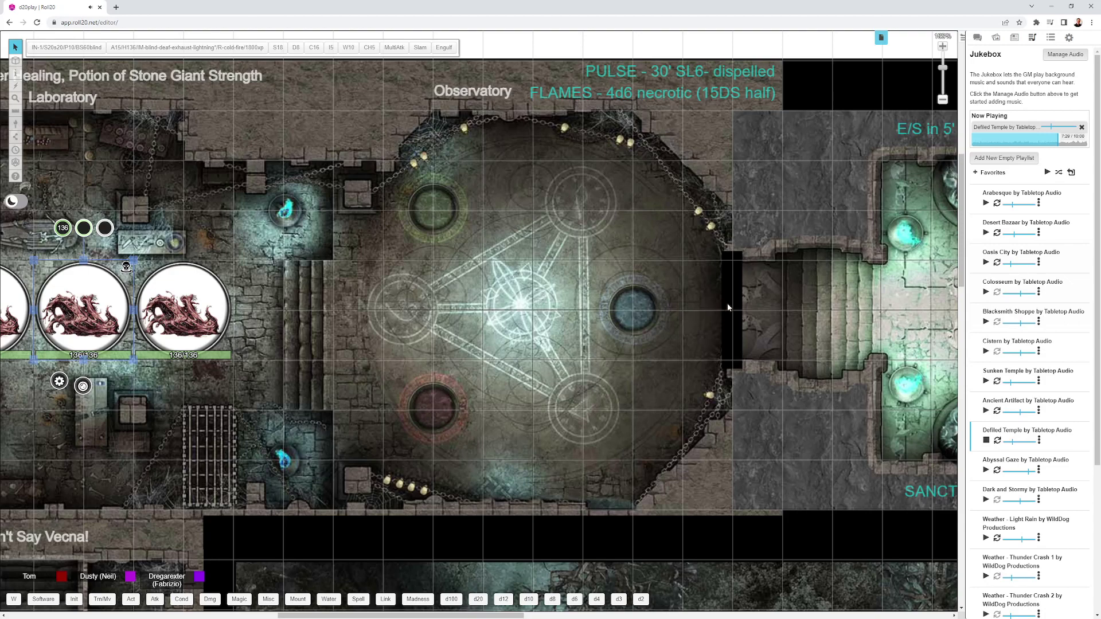
Step: Move the Vecna token from the Well of Bones to the first Running up that Hill chamber east of the Observatory
{"action": "scroll", "coordinate": [728, 308], "scroll_direction": "up", "scroll_amount": 1}
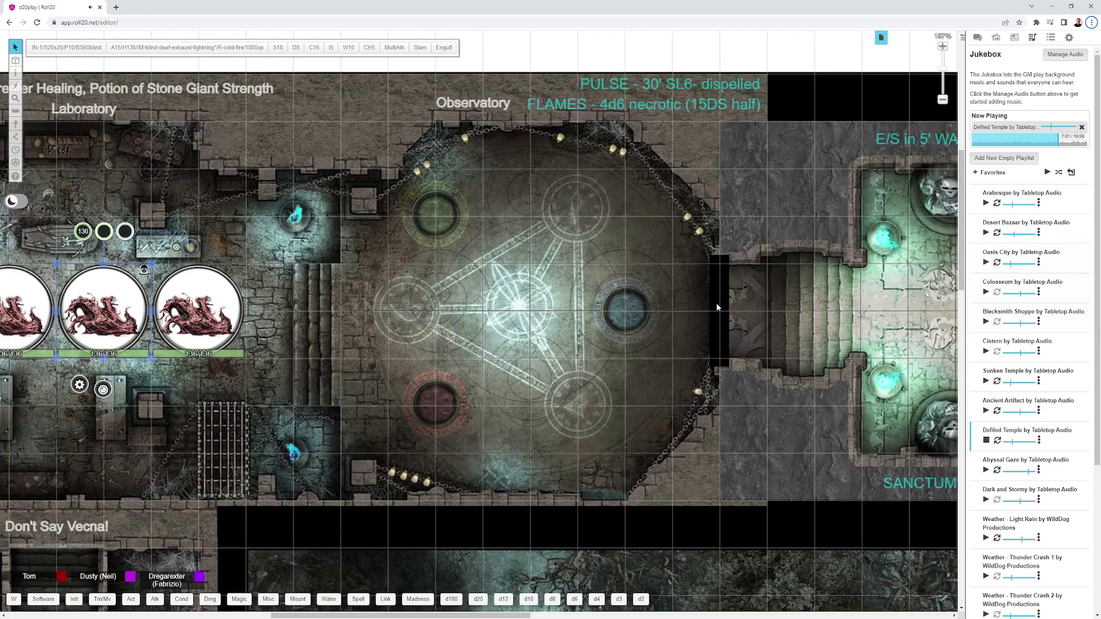
{"action": "scroll", "coordinate": [790, 314], "scroll_direction": "right", "scroll_amount": 5}
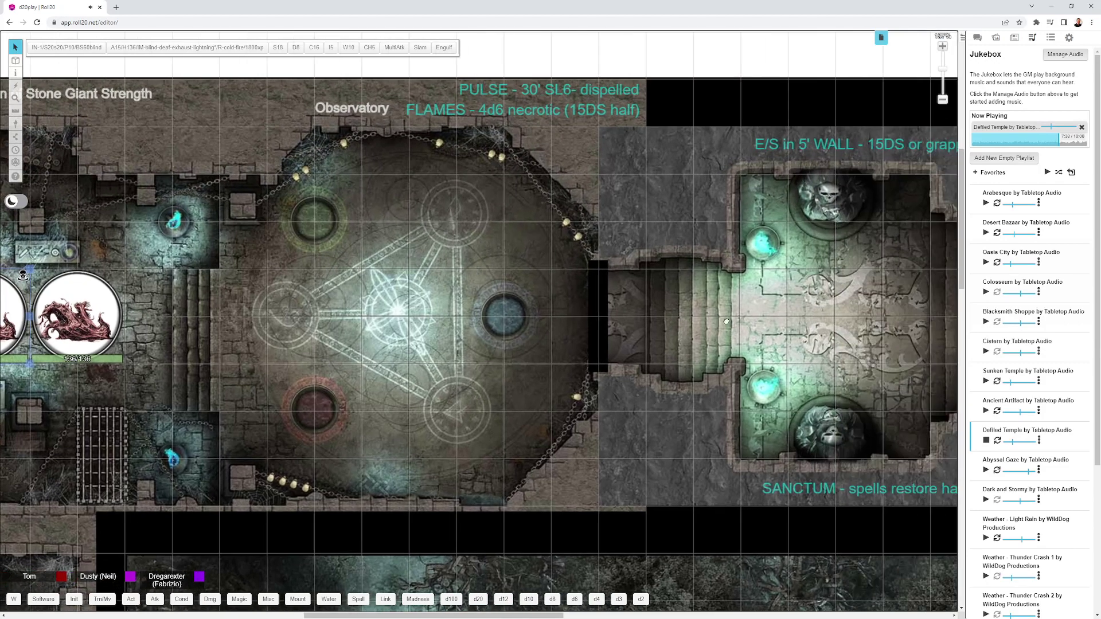
{"action": "scroll", "coordinate": [630, 319], "scroll_direction": "down", "scroll_amount": 1}
{"action": "scroll", "coordinate": [629, 315], "scroll_direction": "down", "scroll_amount": 4}
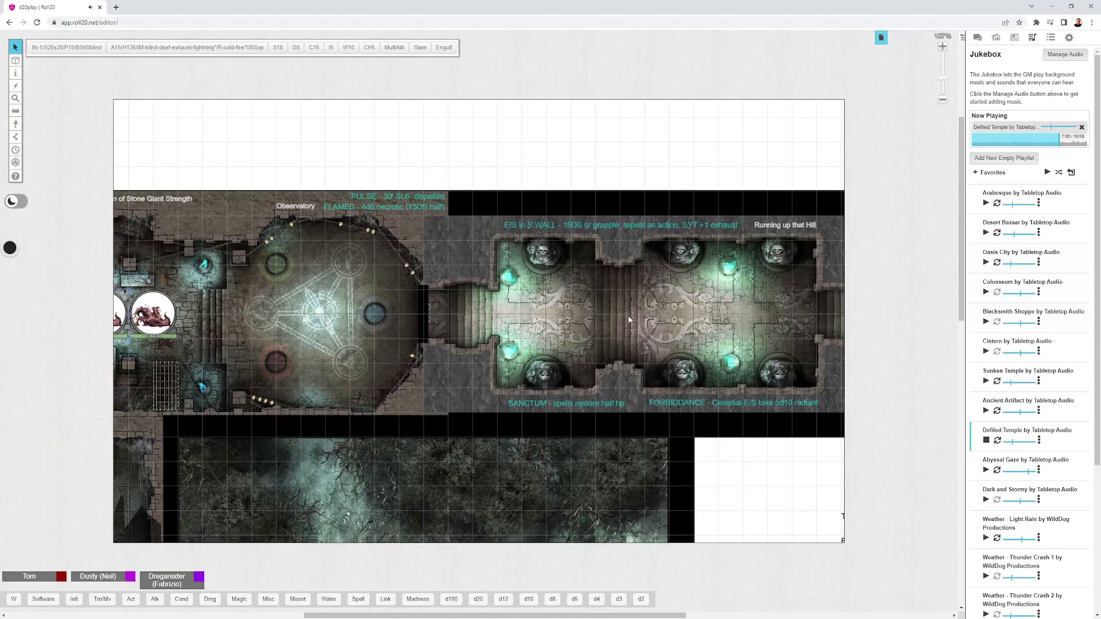
{"action": "scroll", "coordinate": [693, 317], "scroll_direction": "right", "scroll_amount": 4}
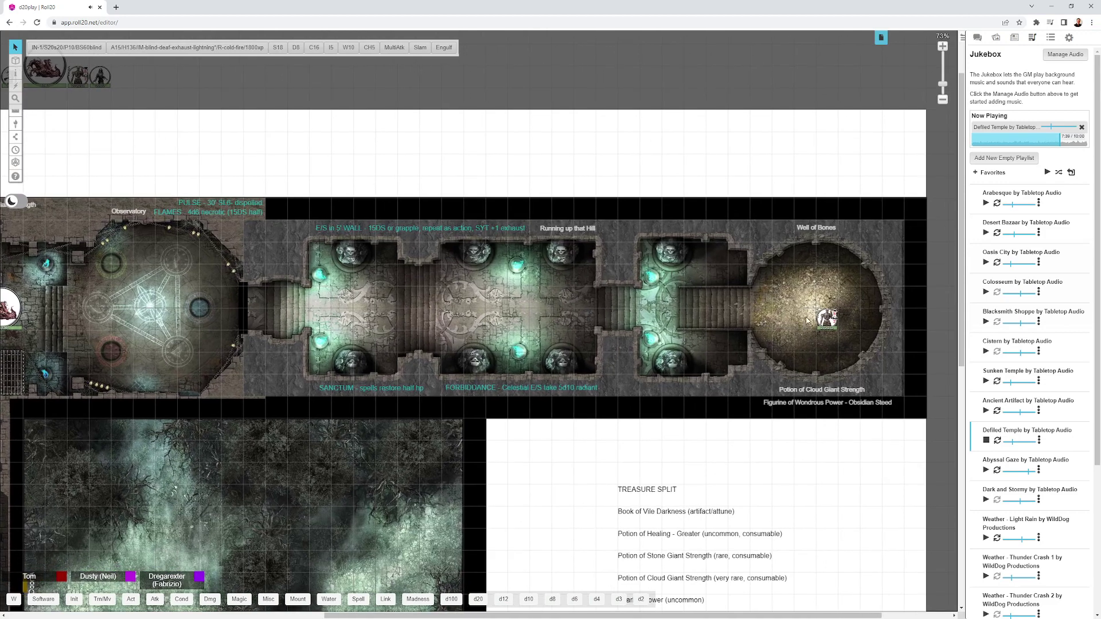
{"action": "left_click_drag", "start_coordinate": [827, 318], "coordinate": [343, 298]}
{"action": "scroll", "coordinate": [431, 332], "scroll_direction": "left", "scroll_amount": 2}
{"action": "scroll", "coordinate": [553, 352], "scroll_direction": "up", "scroll_amount": 6}
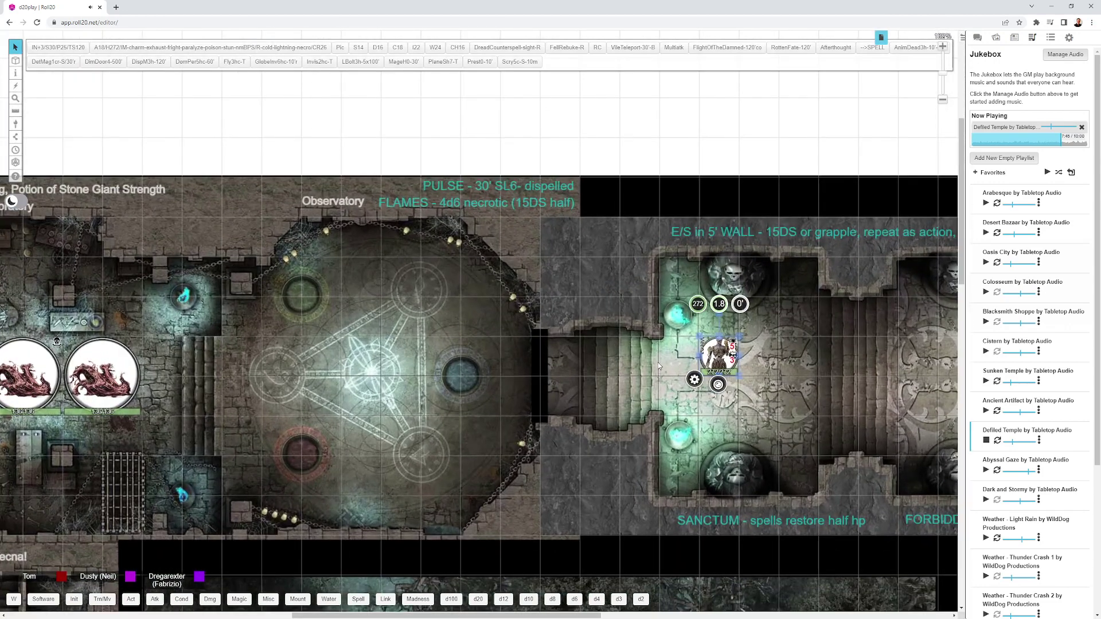
{"action": "left_click", "coordinate": [659, 362]}
{"action": "left_click_drag", "start_coordinate": [703, 357], "coordinate": [731, 379]}
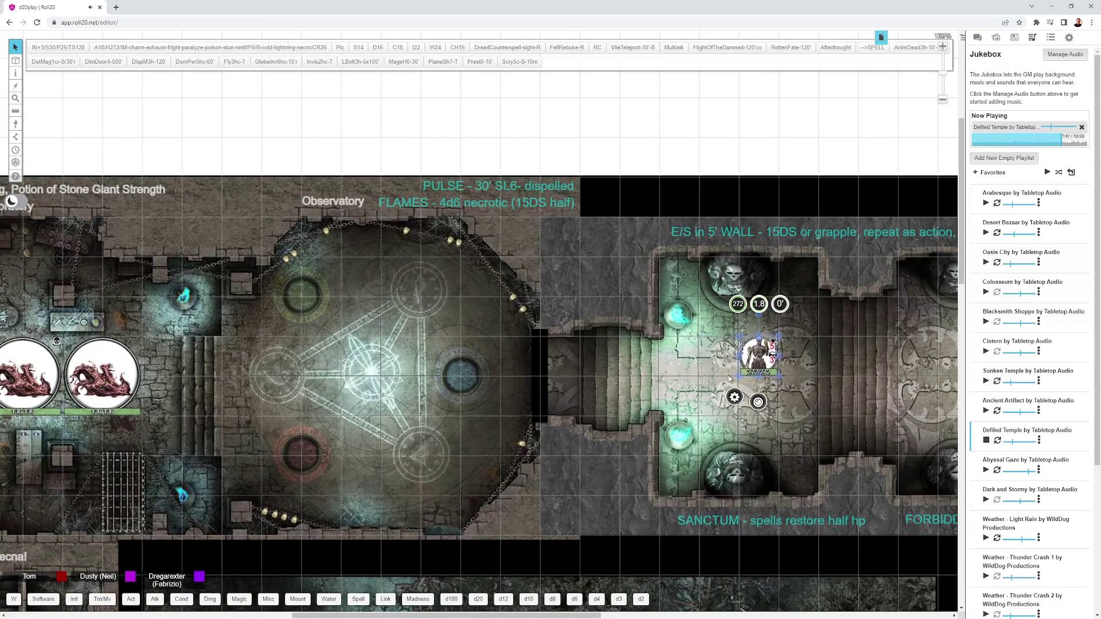
Step: Show the game chat and run Vecna's VileTeleport-30' action from the selected token
{"action": "scroll", "coordinate": [730, 379], "scroll_direction": "right", "scroll_amount": 2}
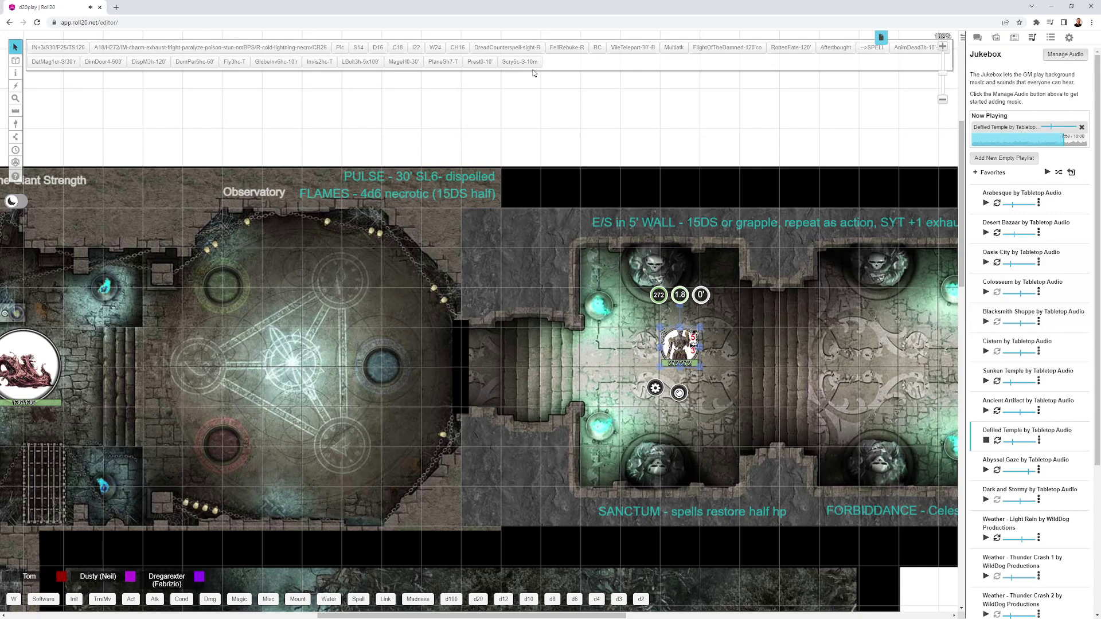
{"action": "left_click", "coordinate": [978, 37]}
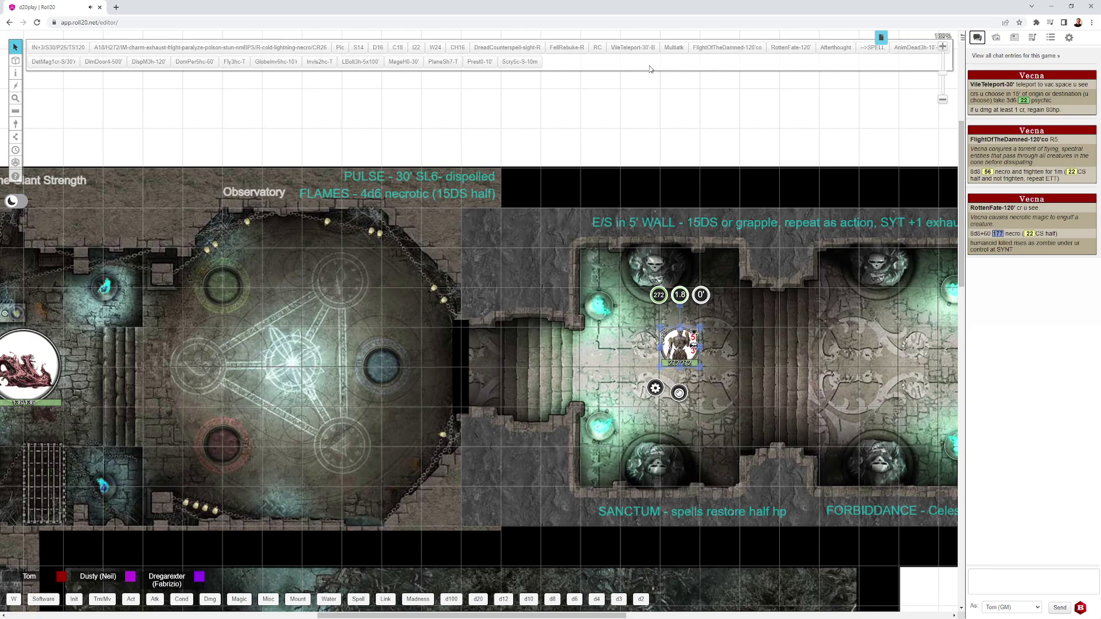
{"action": "left_click", "coordinate": [626, 48]}
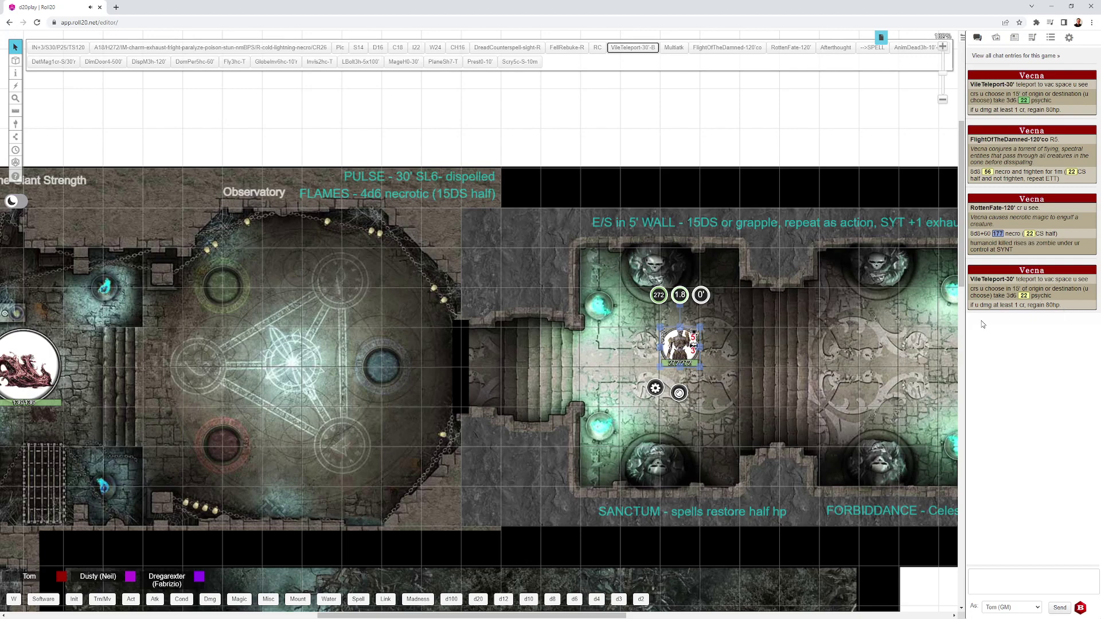
Step: Move the Vecna token through the second and third chambers of Running up that Hill, and return it to the first chamber
{"action": "left_click_drag", "start_coordinate": [684, 347], "coordinate": [811, 335]}
{"action": "left_click_drag", "start_coordinate": [881, 352], "coordinate": [711, 354]}
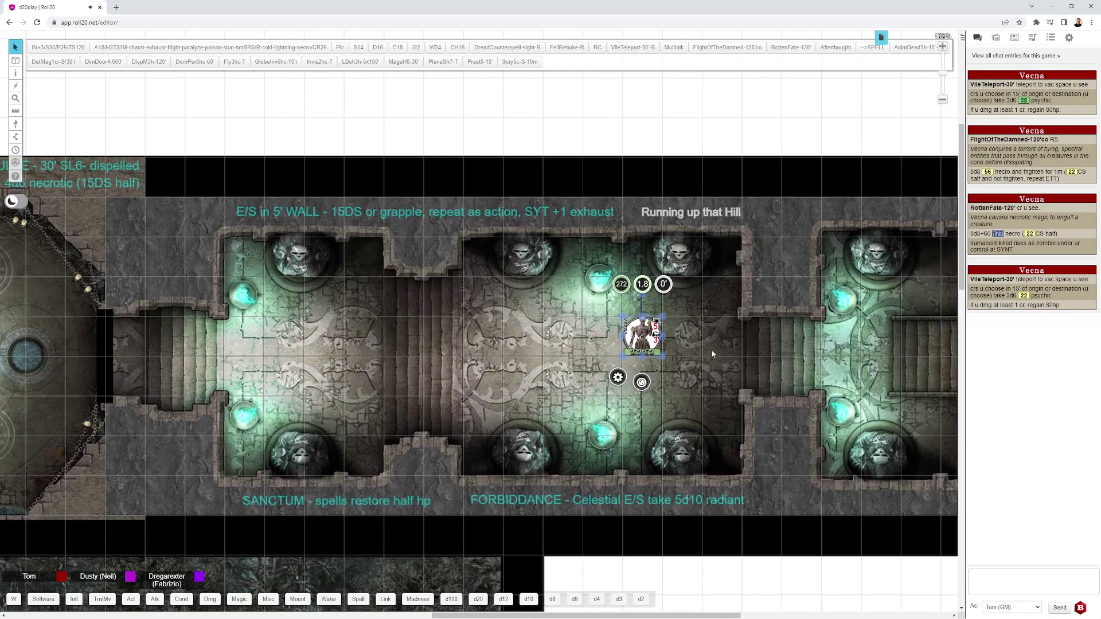
{"action": "left_click_drag", "start_coordinate": [634, 339], "coordinate": [826, 340]}
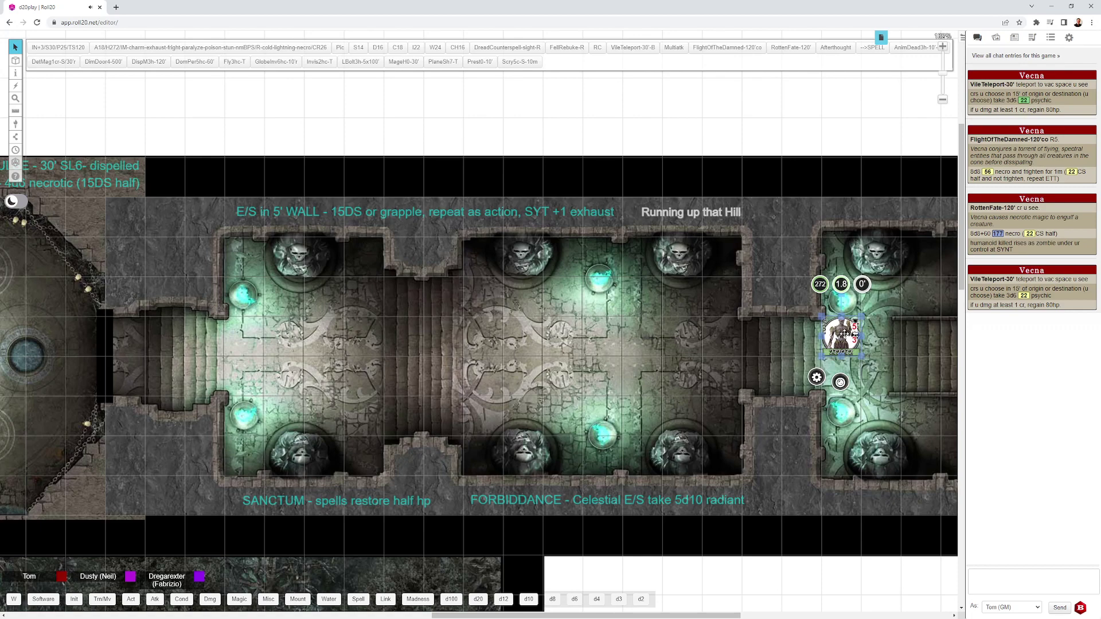
{"action": "left_click_drag", "start_coordinate": [844, 334], "coordinate": [320, 336]}
{"action": "scroll", "coordinate": [579, 371], "scroll_direction": "left", "scroll_amount": 4}
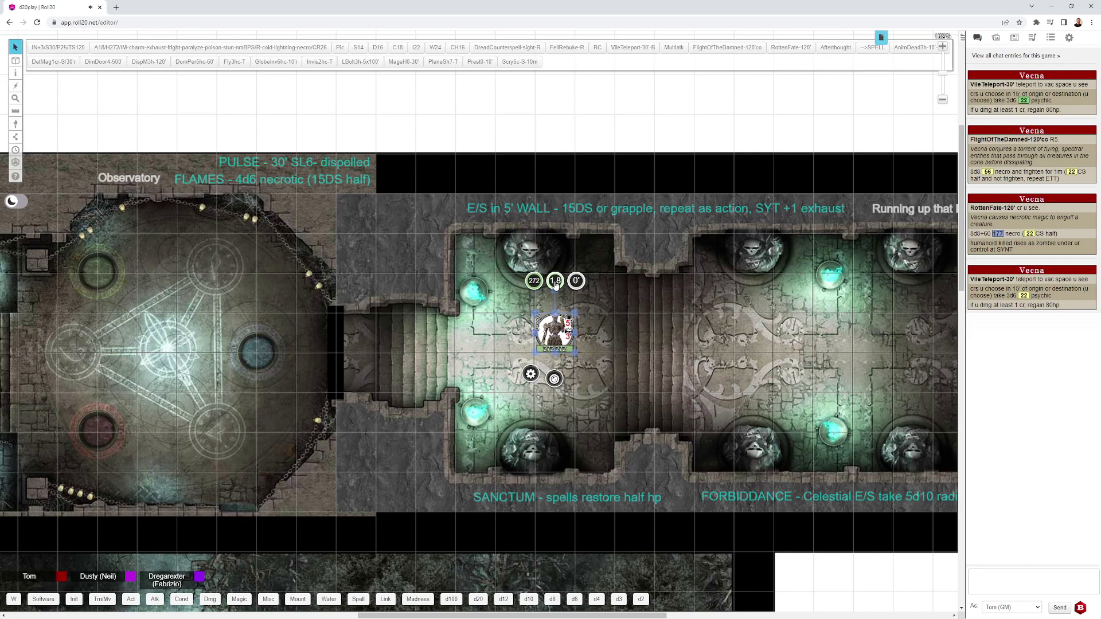
Step: Run Vecna's FlightOfTheDamned-120', RottenFate-120' and Afterthought actions from the selected token
{"action": "left_click", "coordinate": [728, 48]}
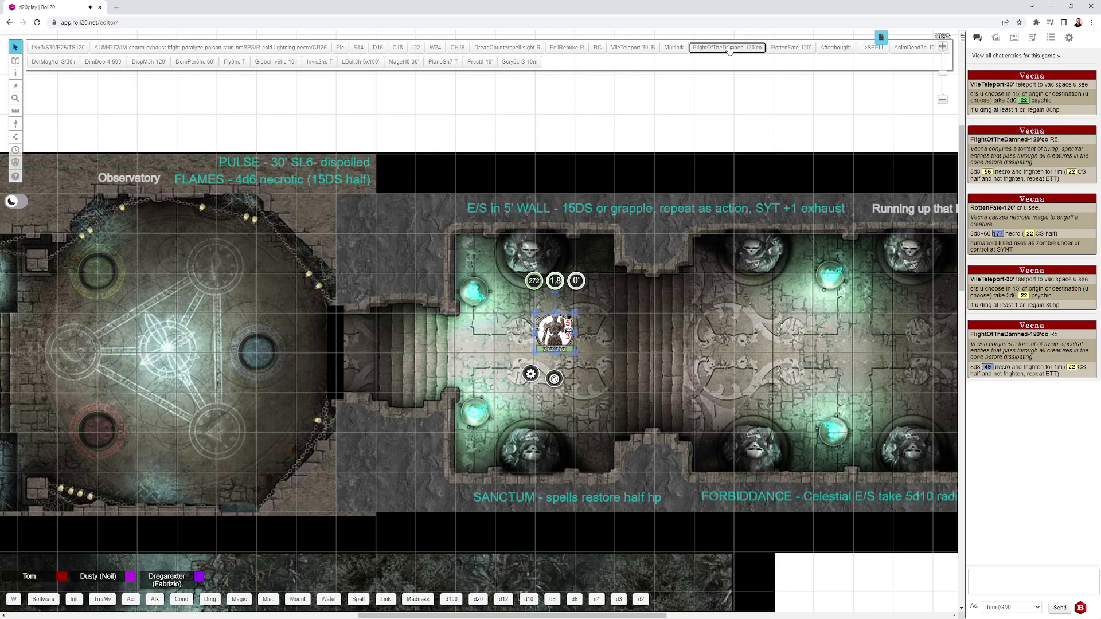
{"action": "left_click", "coordinate": [788, 48]}
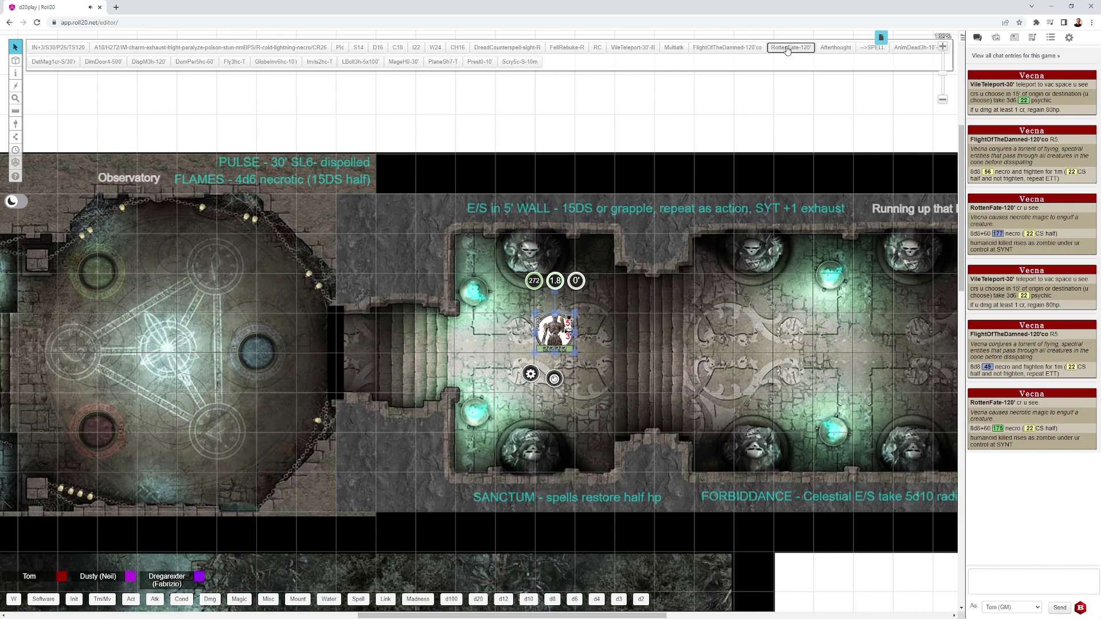
{"action": "left_click", "coordinate": [831, 53]}
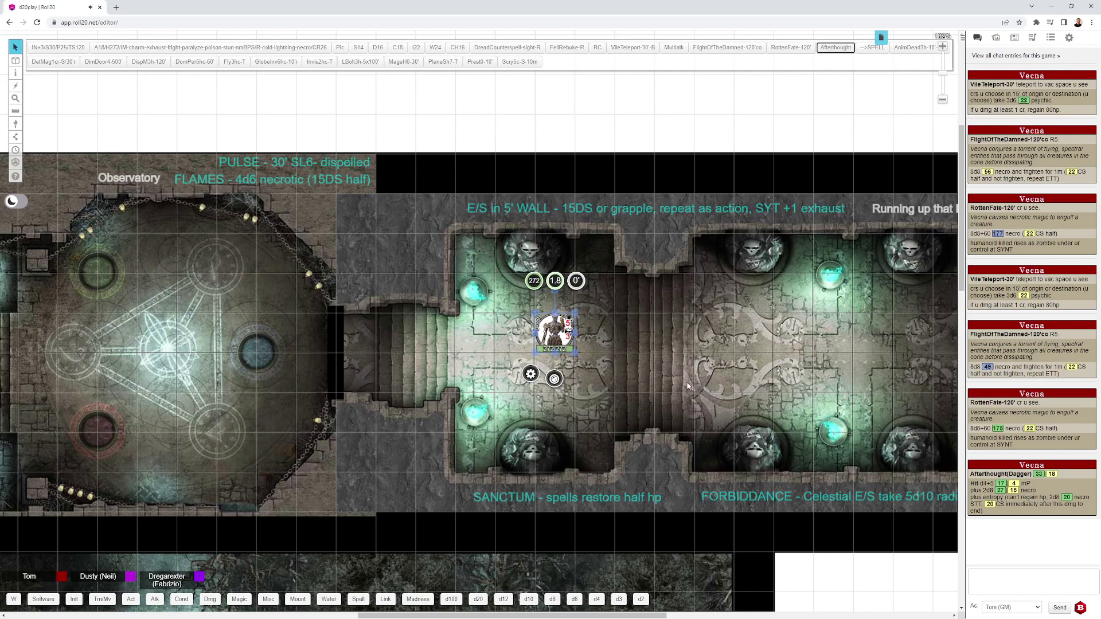
Step: Examine the Running up that Hill chambers and the approach to them from the Laboratory and Observatory
{"action": "scroll", "coordinate": [569, 357], "scroll_direction": "right", "scroll_amount": 3}
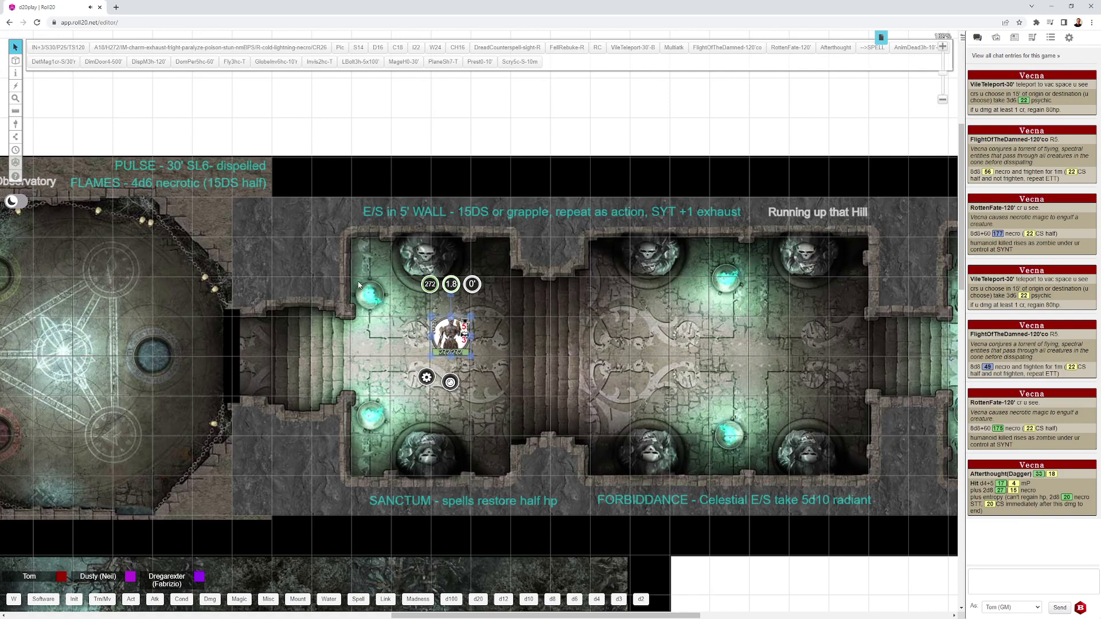
{"action": "scroll", "coordinate": [191, 174], "scroll_direction": "left", "scroll_amount": 7}
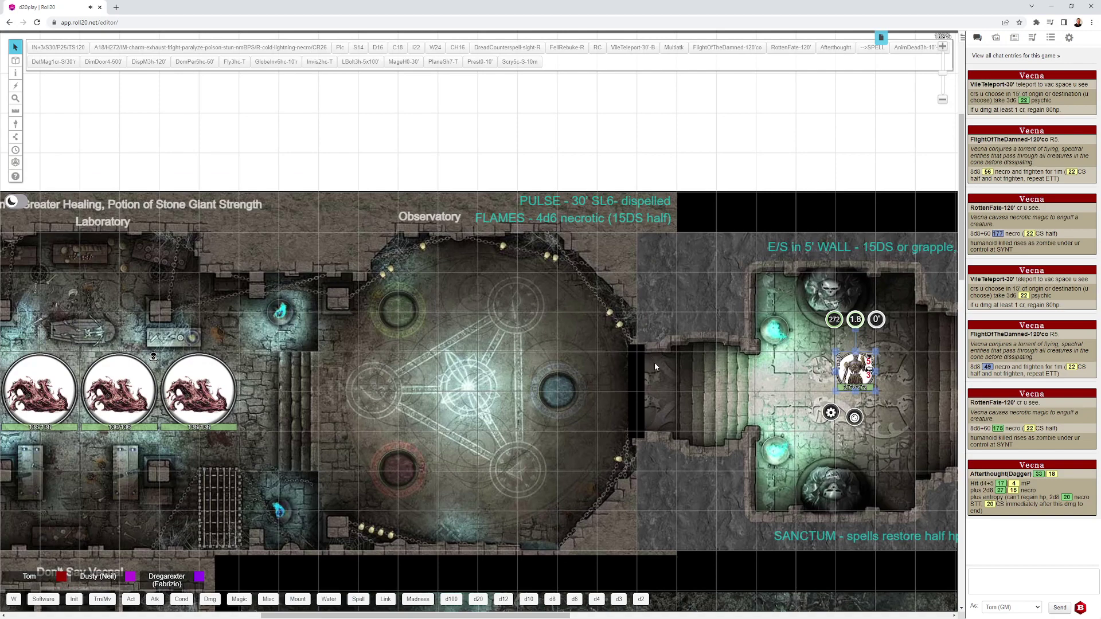
{"action": "scroll", "coordinate": [654, 362], "scroll_direction": "right", "scroll_amount": 1}
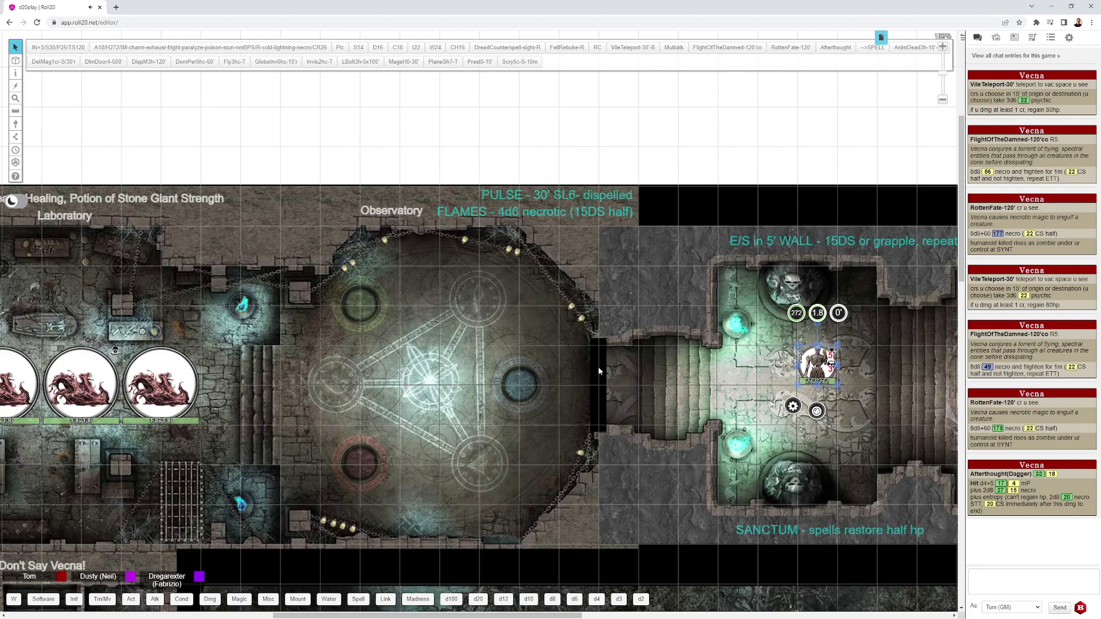
Step: On the map layer, move the large round teal effect image from below the treasure list onto the Laboratory
{"action": "scroll", "coordinate": [561, 374], "scroll_direction": "down", "scroll_amount": 5}
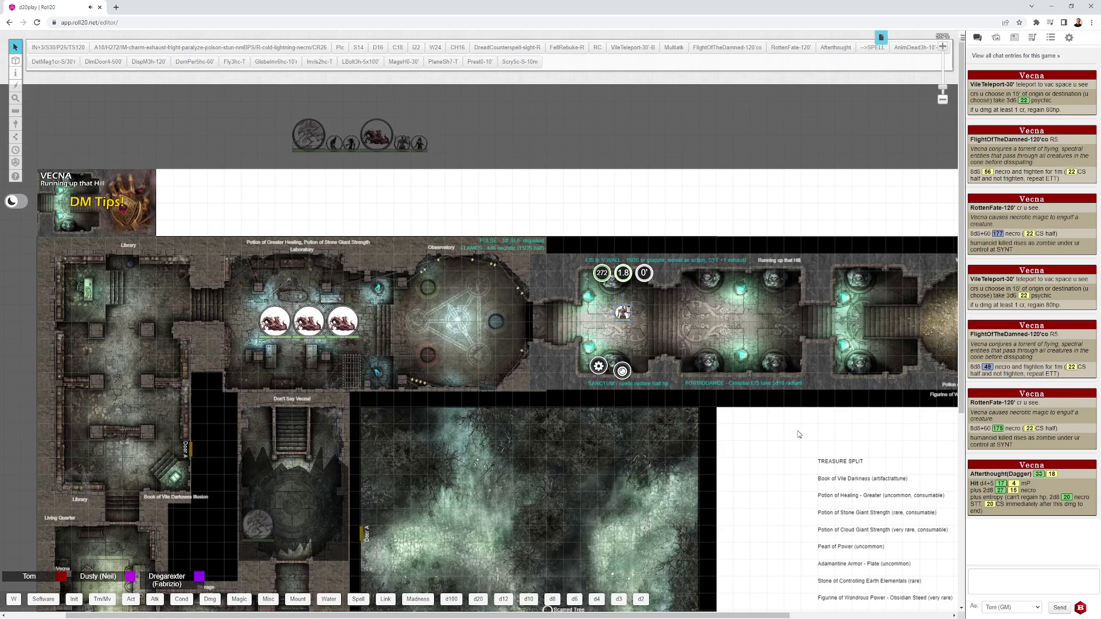
{"action": "scroll", "coordinate": [799, 434], "scroll_direction": "down", "scroll_amount": 7}
{"action": "scroll", "coordinate": [745, 390], "scroll_direction": "right", "scroll_amount": 4}
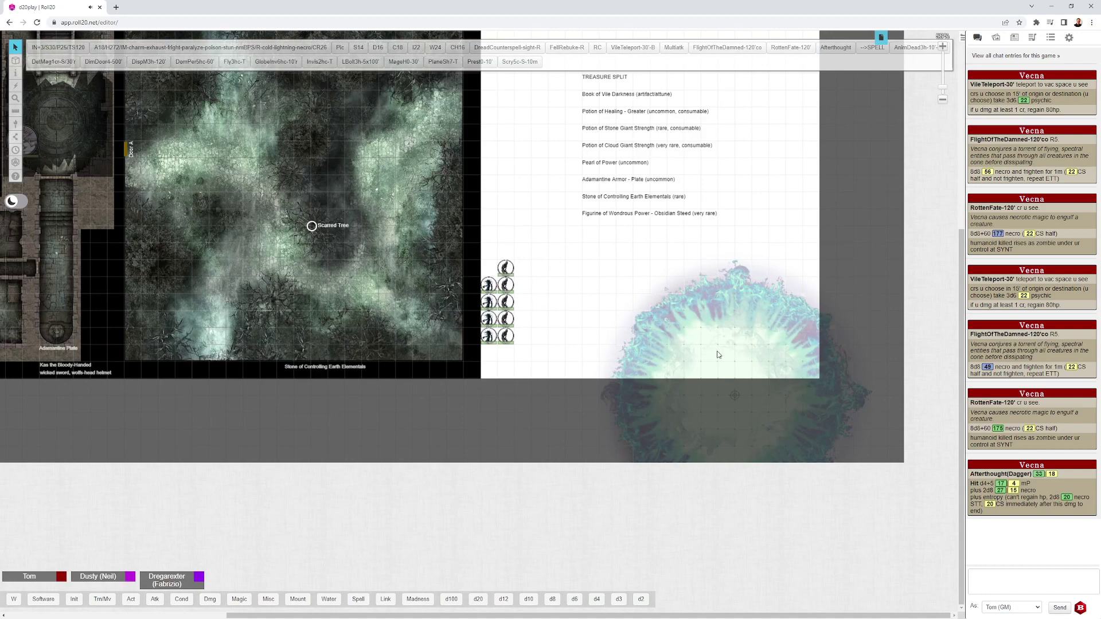
{"action": "left_click", "coordinate": [727, 329]}
{"action": "left_click_drag", "start_coordinate": [727, 330], "coordinate": [477, 189]}
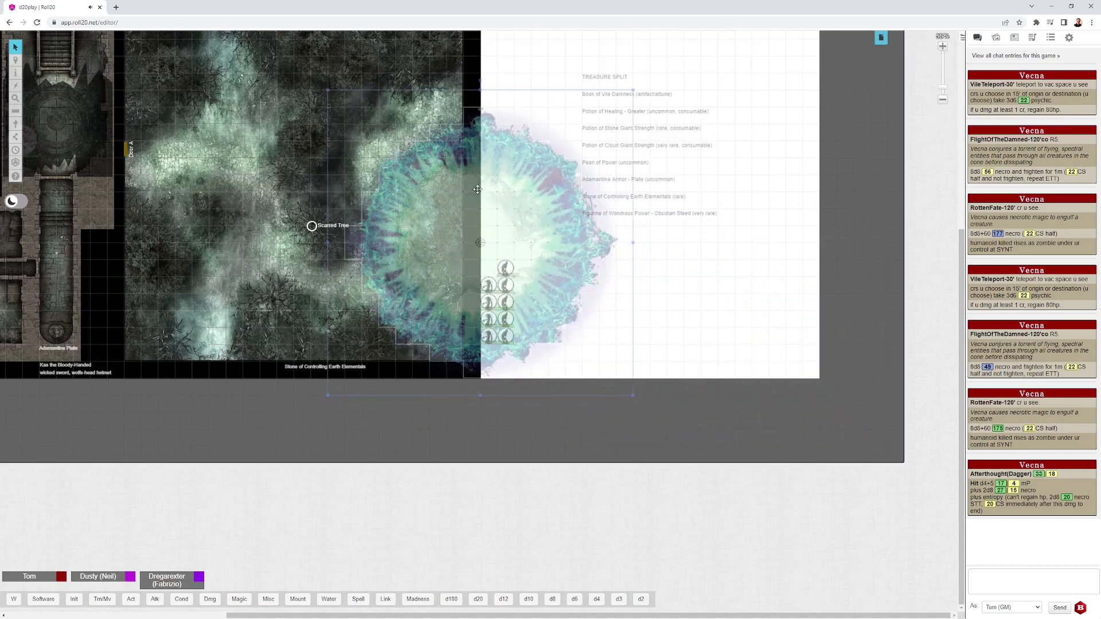
{"action": "scroll", "coordinate": [477, 189], "scroll_direction": "up", "scroll_amount": 5}
{"action": "scroll", "coordinate": [477, 189], "scroll_direction": "left", "scroll_amount": 4}
{"action": "left_click_drag", "start_coordinate": [709, 448], "coordinate": [323, 171]}
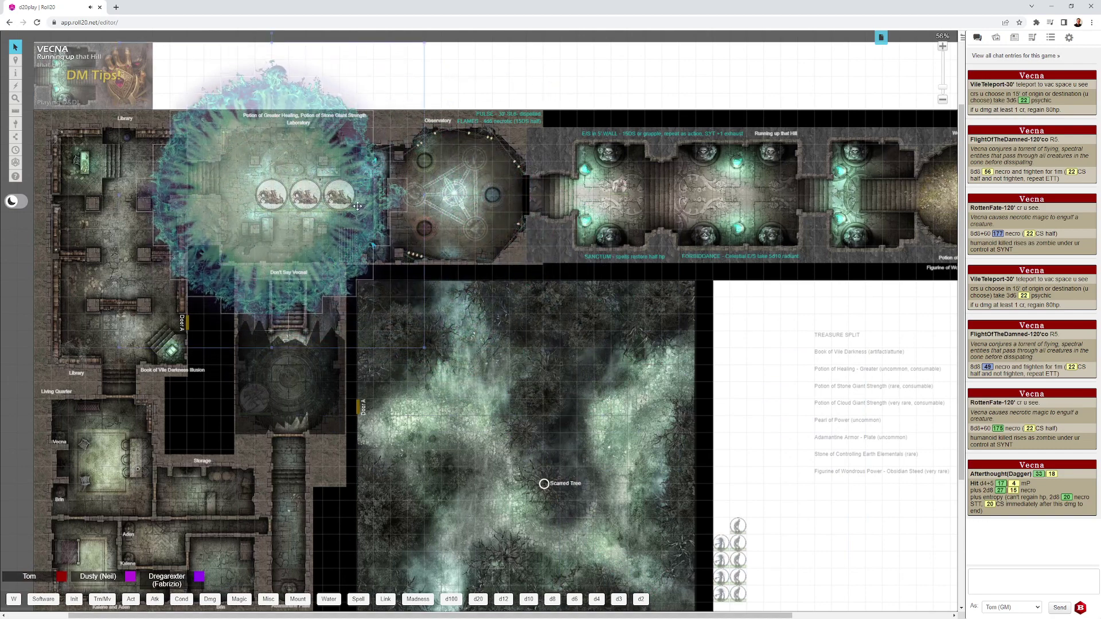
Step: Shift the round teal effect image east from the Laboratory until it is centred over the Observatory
{"action": "key", "text": "Right"}
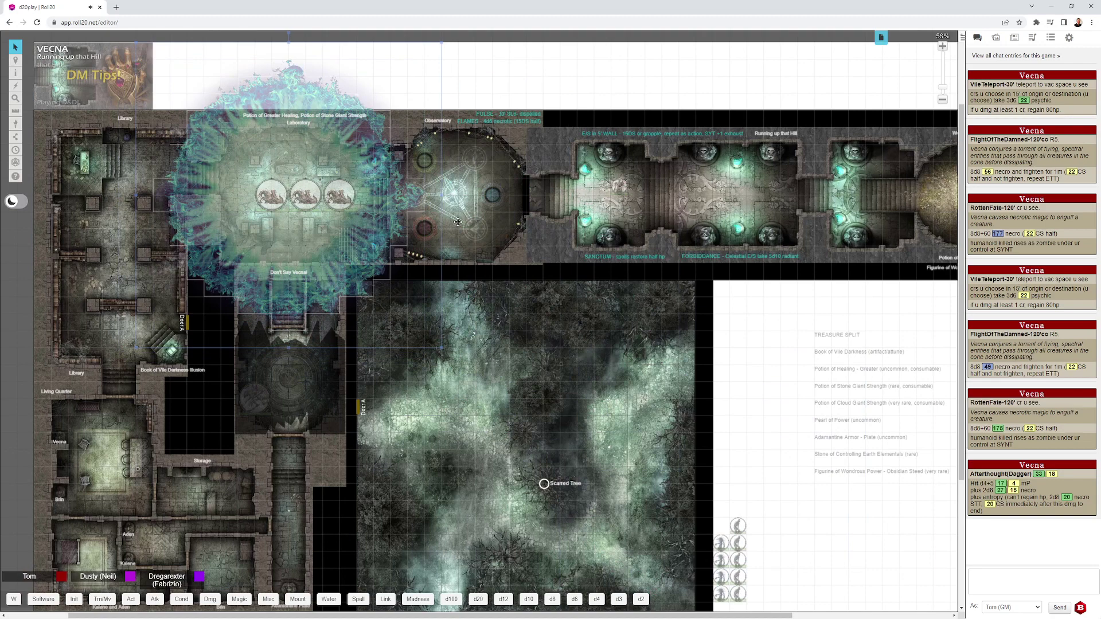
{"action": "key", "text": "Right"}
{"action": "key", "text": "Right"}
{"action": "key", "text": "Right"}
{"action": "key", "text": "Right"}
{"action": "key", "text": "Right"}
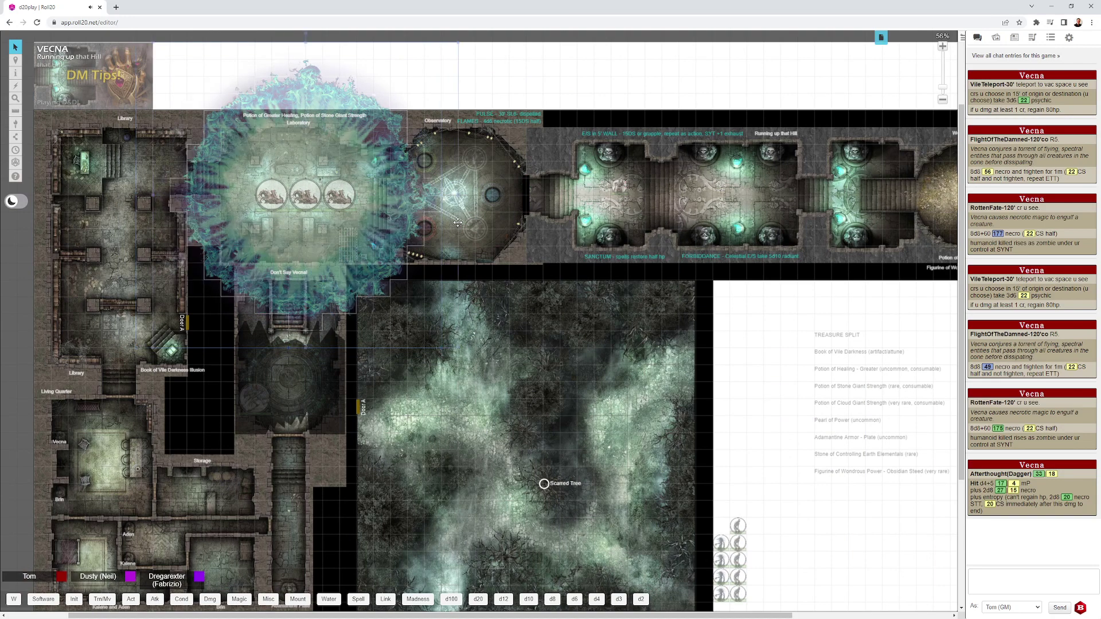
{"action": "key", "text": "Right"}
{"action": "key", "text": "Right"}
{"action": "key", "text": "Right"}
{"action": "key", "text": "Right"}
{"action": "key", "text": "Right"}
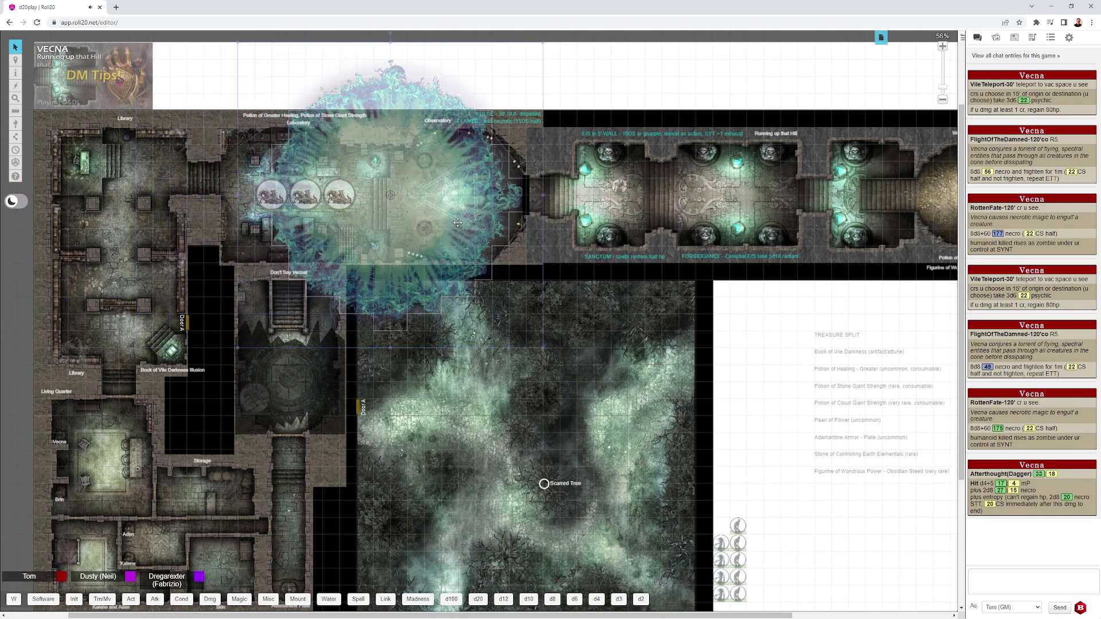
{"action": "key", "text": "Right"}
{"action": "key", "text": "Right"}
{"action": "key", "text": "Right"}
{"action": "key", "text": "Right"}
{"action": "key", "text": "Right"}
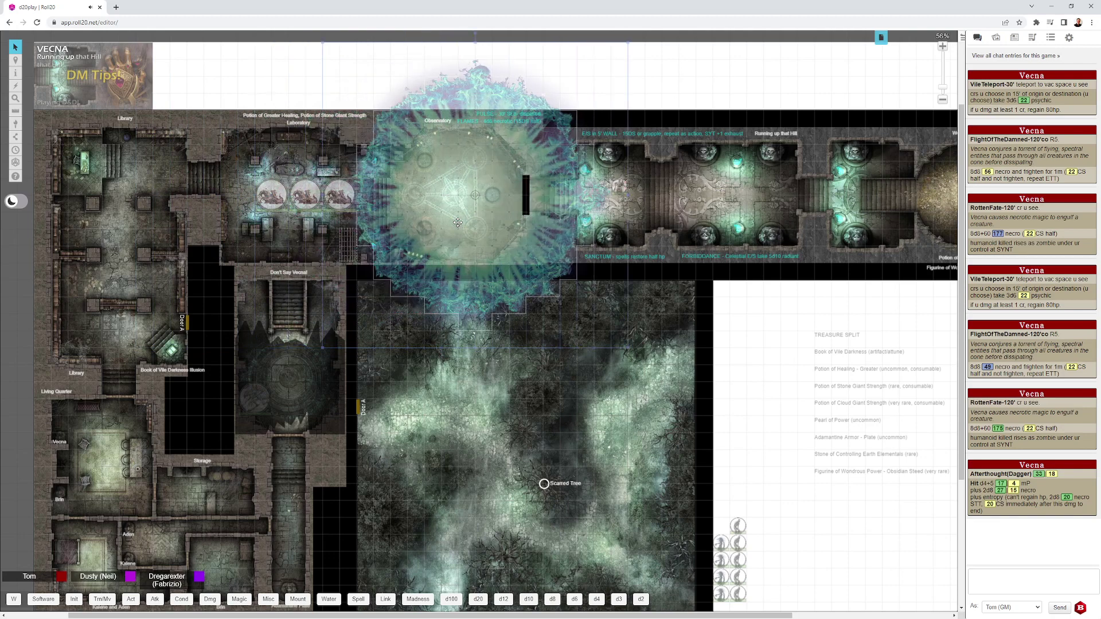
{"action": "key", "text": "Left"}
{"action": "key", "text": "Left"}
{"action": "key", "text": "Left"}
{"action": "key", "text": "Left"}
{"action": "key", "text": "Left"}
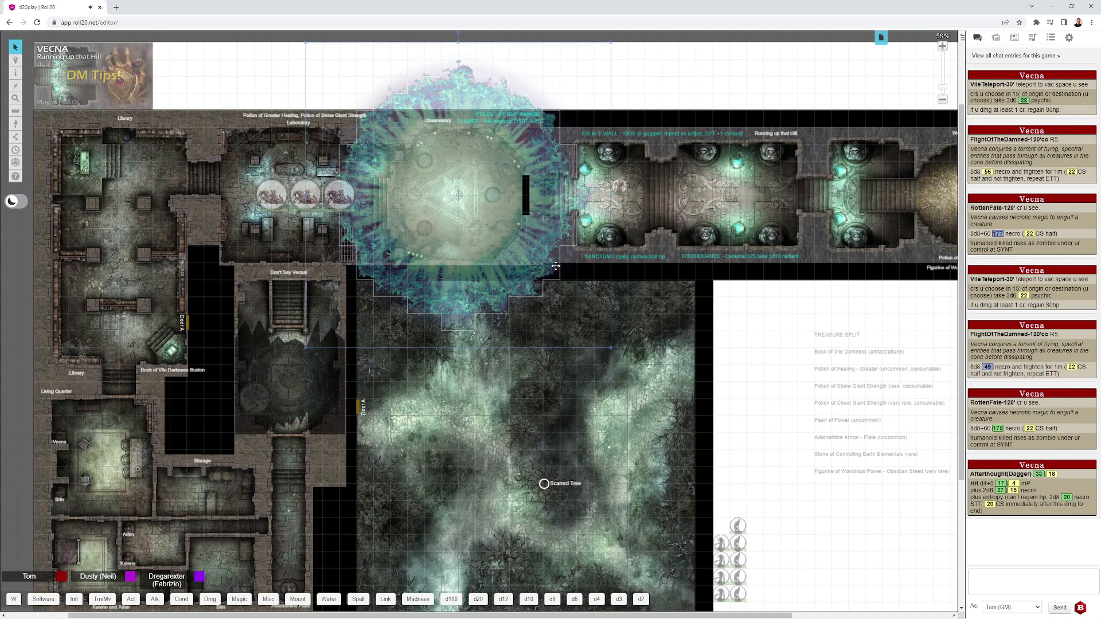
Step: Delete the round teal effect image from the Observatory and return to the token layer
{"action": "key", "text": "Delete"}
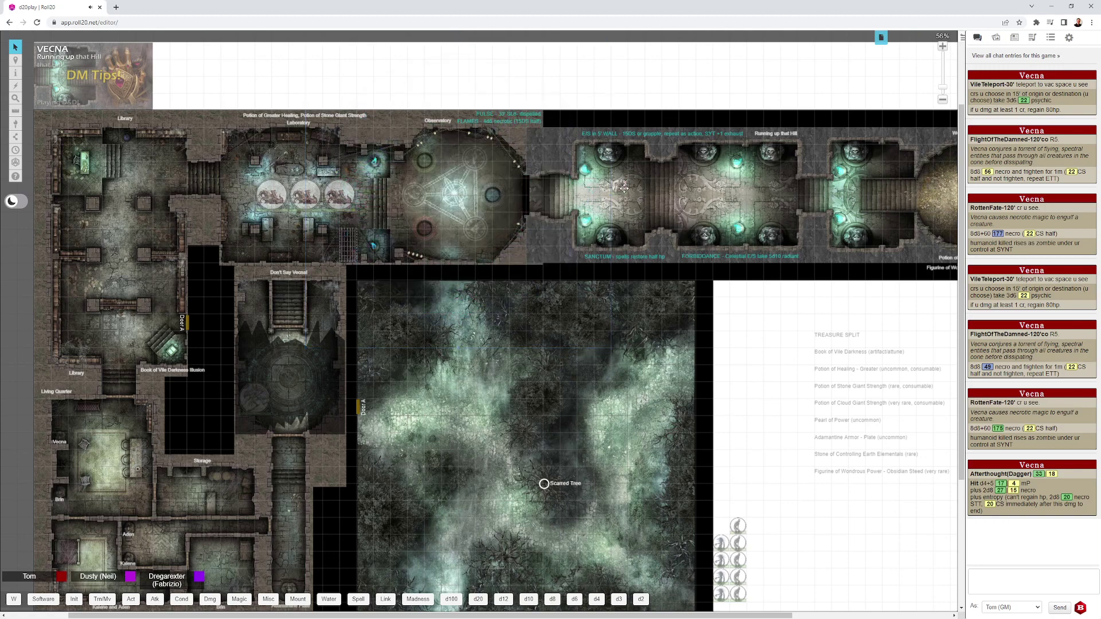
{"action": "key", "text": "ctrl+o"}
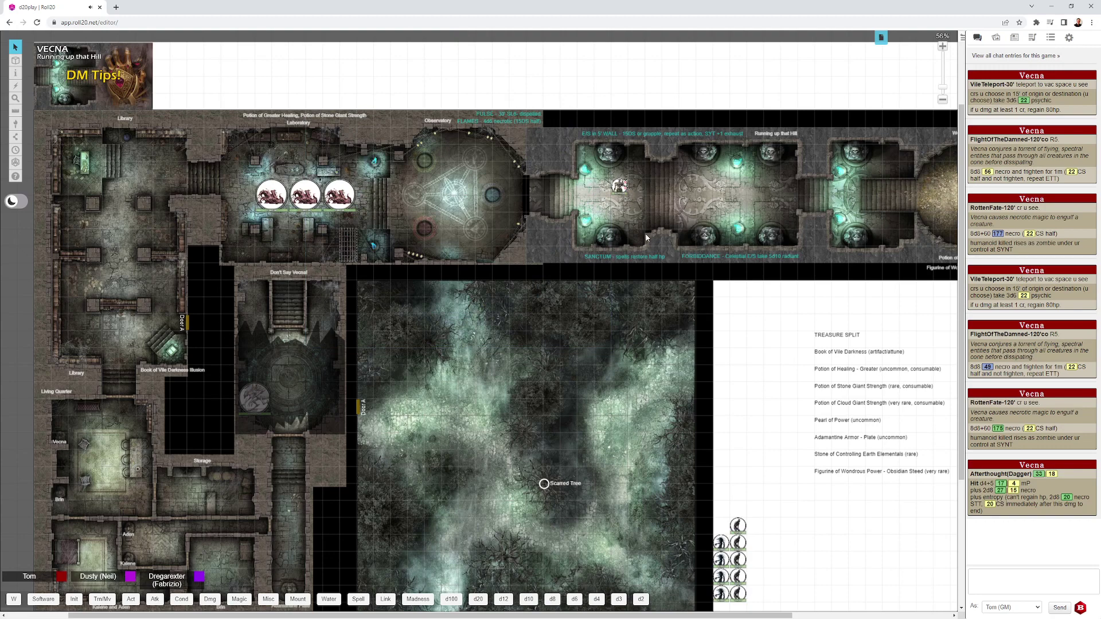
Step: Move the Vecna token from the first chamber into the Well of Bones and run its VileTeleport-30' action
{"action": "scroll", "coordinate": [646, 238], "scroll_direction": "up", "scroll_amount": 5}
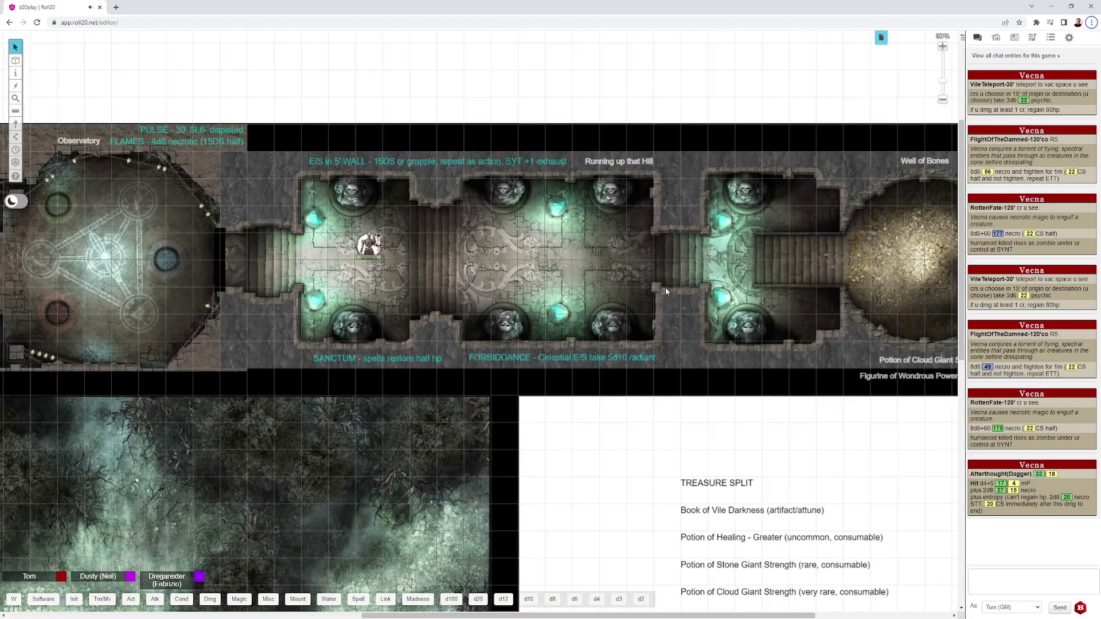
{"action": "left_click_drag", "start_coordinate": [276, 247], "coordinate": [853, 276]}
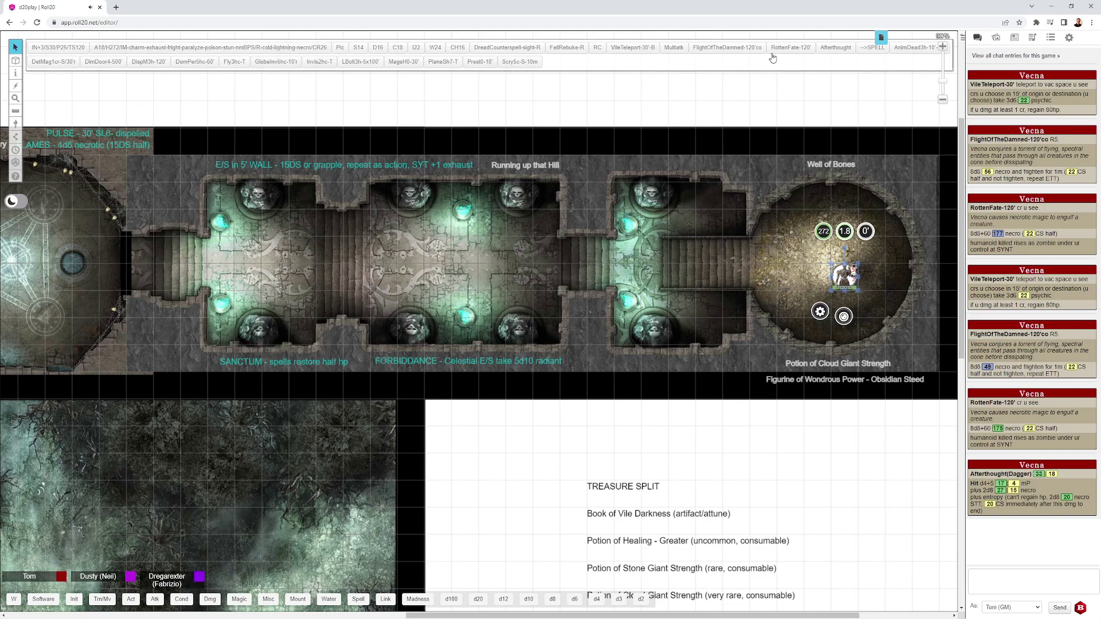
{"action": "left_click", "coordinate": [631, 49]}
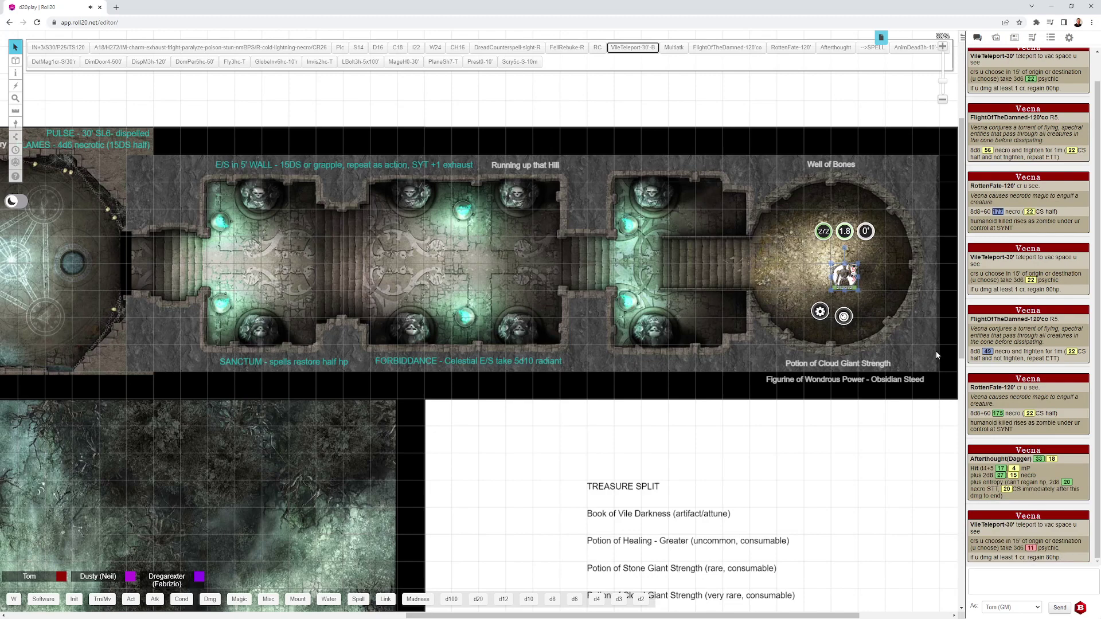
{"action": "left_click", "coordinate": [851, 277]}
{"action": "left_click", "coordinate": [786, 225]}
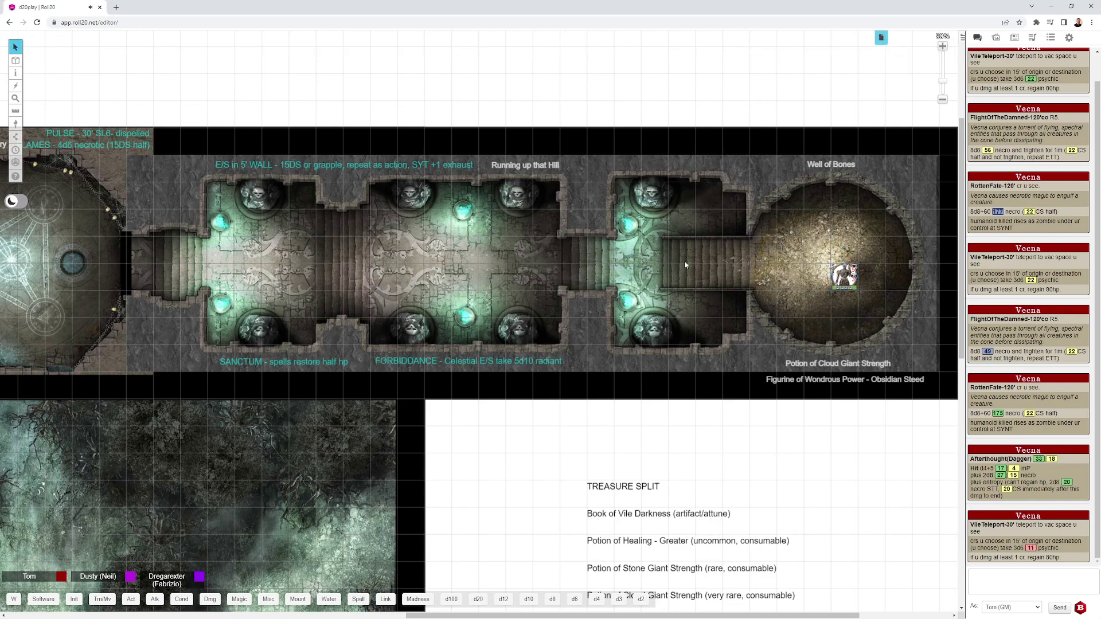
Step: Review the Well of Bones treasure labels, the Treasure Split list and the whole dungeon map
{"action": "scroll", "coordinate": [773, 321], "scroll_direction": "down", "scroll_amount": 3}
{"action": "scroll", "coordinate": [773, 322], "scroll_direction": "right", "scroll_amount": 2}
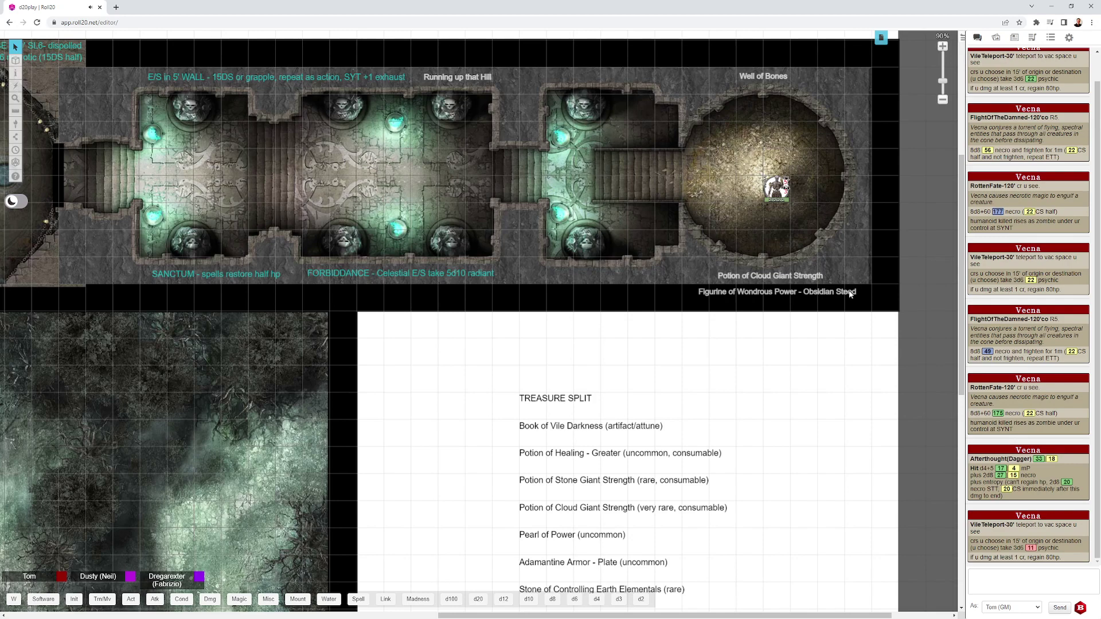
{"action": "scroll", "coordinate": [850, 294], "scroll_direction": "down", "scroll_amount": 3}
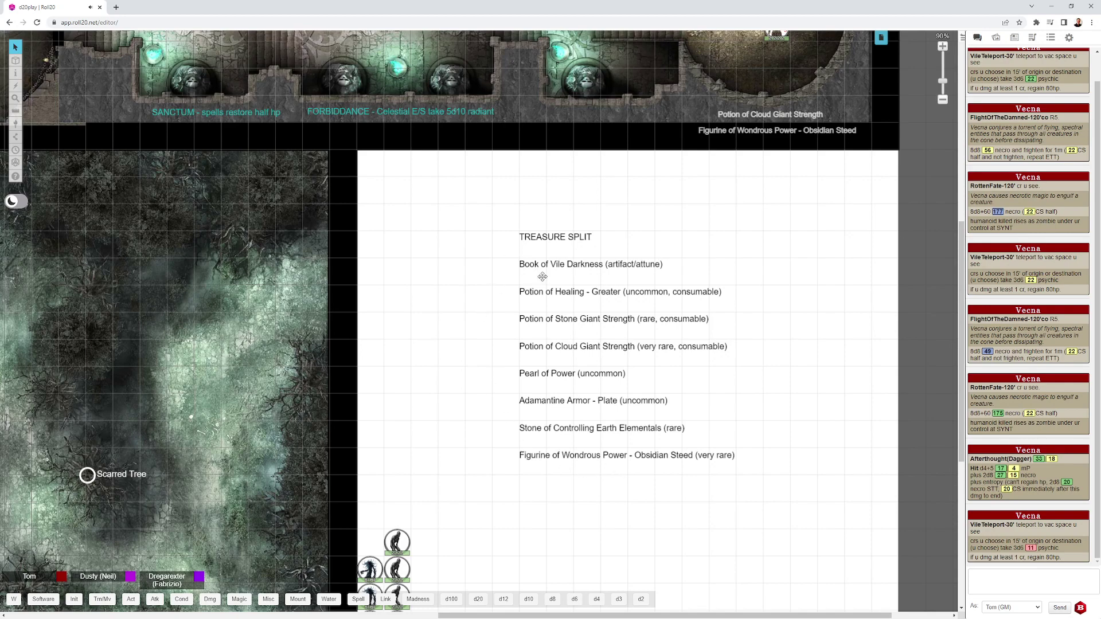
{"action": "scroll", "coordinate": [436, 280], "scroll_direction": "down", "scroll_amount": 3}
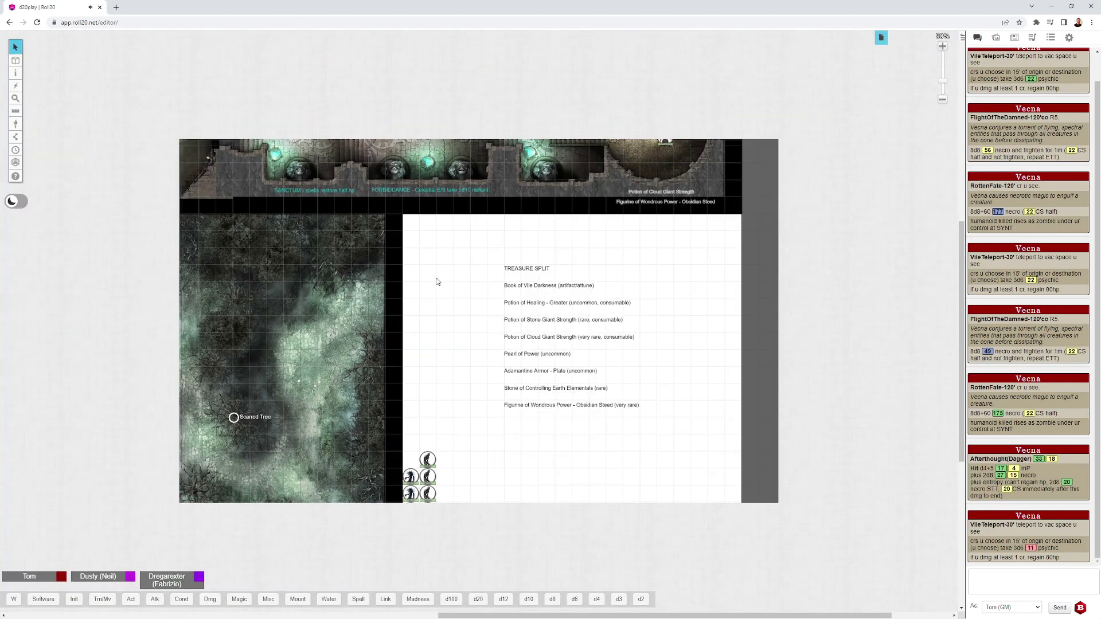
{"action": "scroll", "coordinate": [384, 269], "scroll_direction": "up", "scroll_amount": 4}
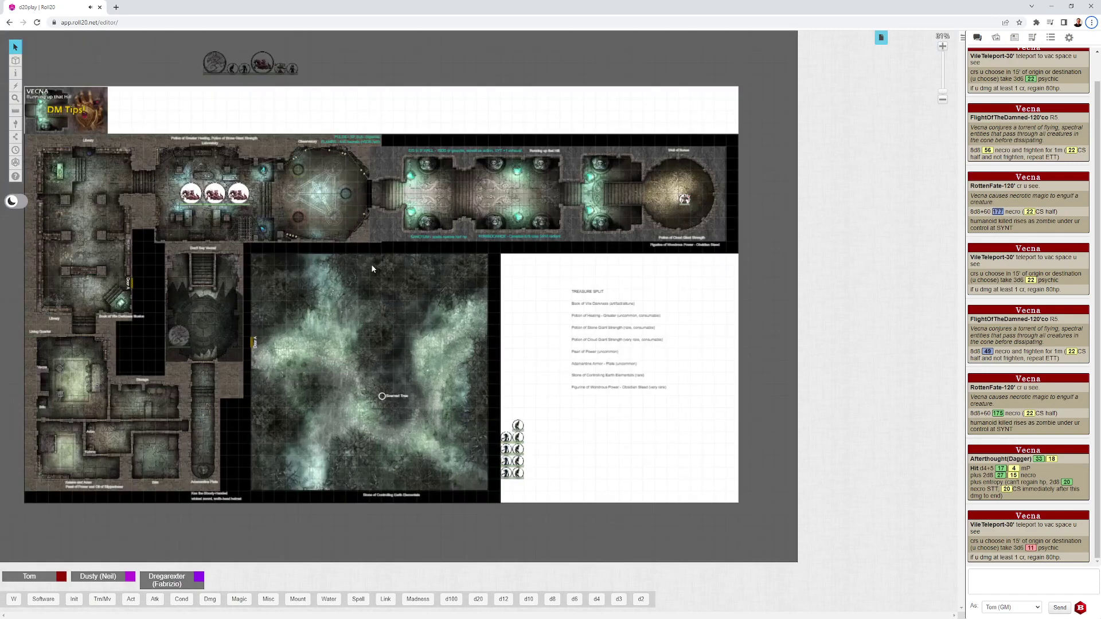